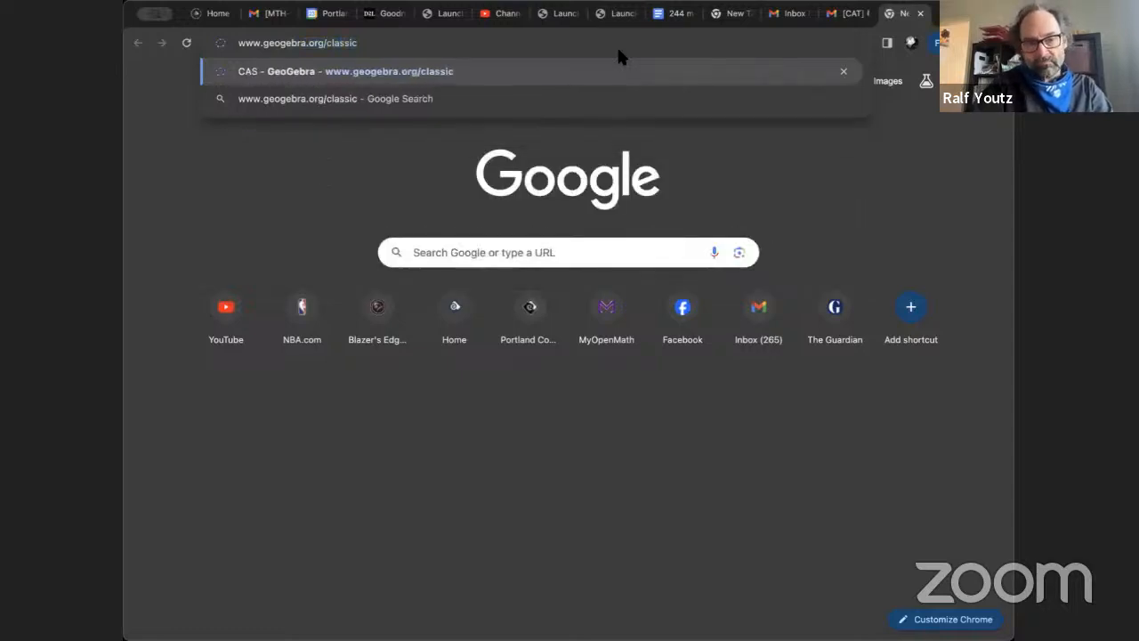
{"action": "key", "text": "ctrl+a"}
{"action": "key", "text": "super+c"}
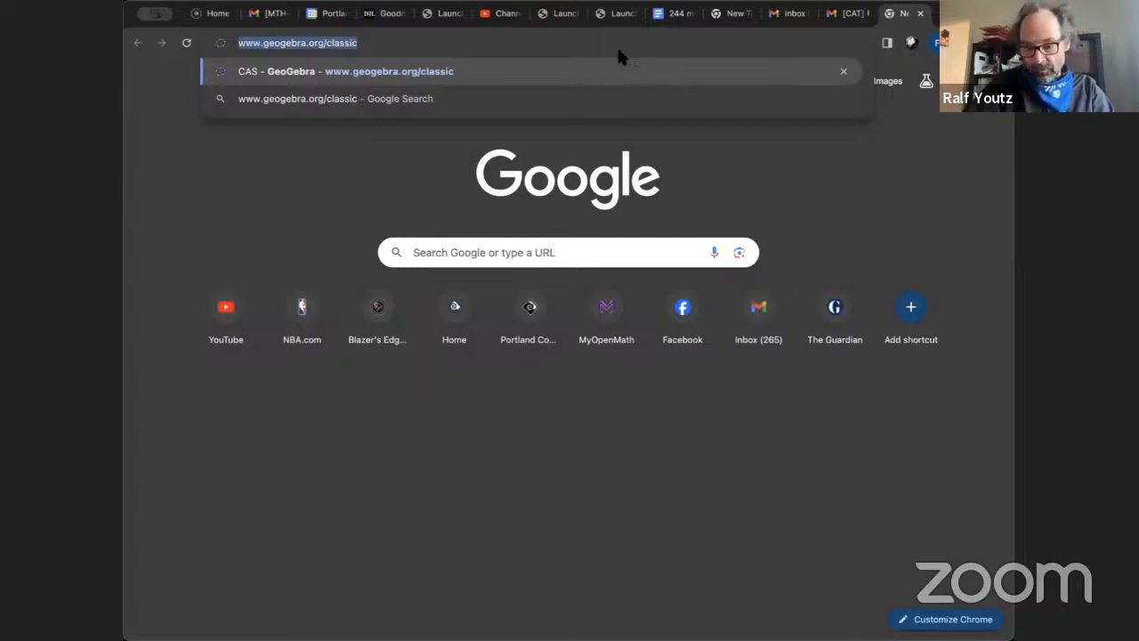
{"action": "key", "text": "Return"}
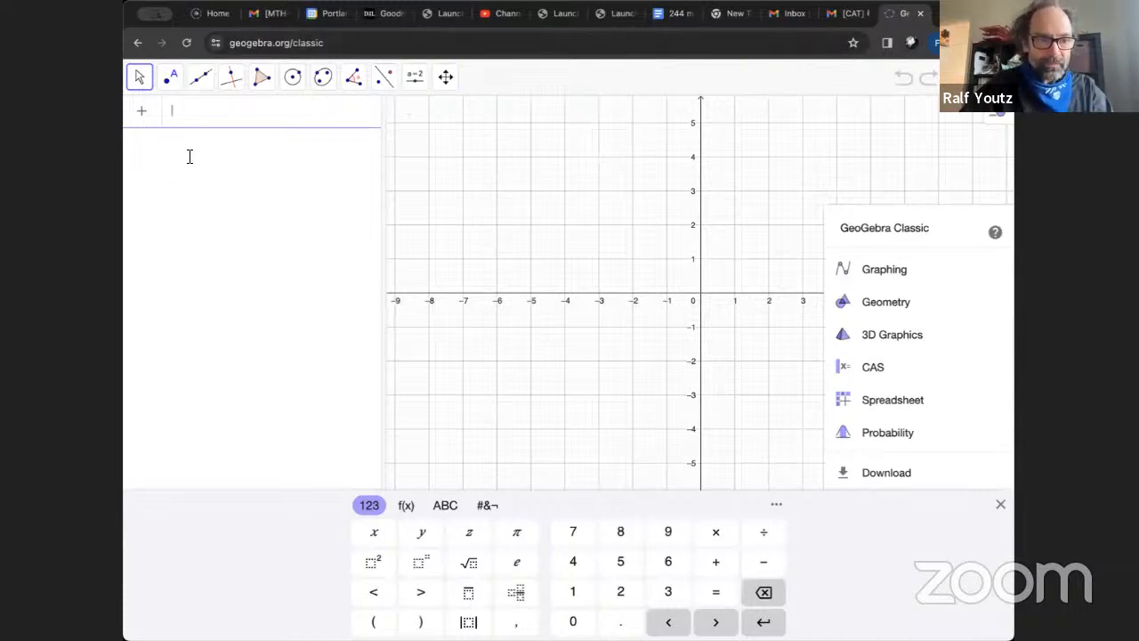
Paste the GeoGebra Classic address into a text annotation as a line starting with "*", and widen the text box to fit it.
{"action": "key", "text": "super+v"}
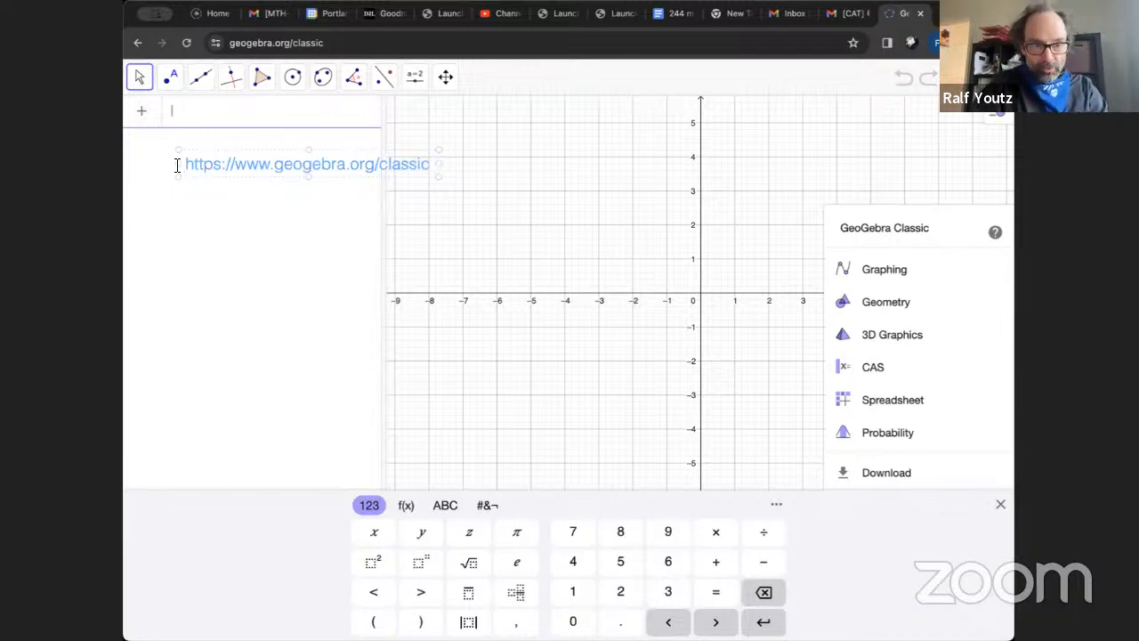
{"action": "type", "text": "k"}
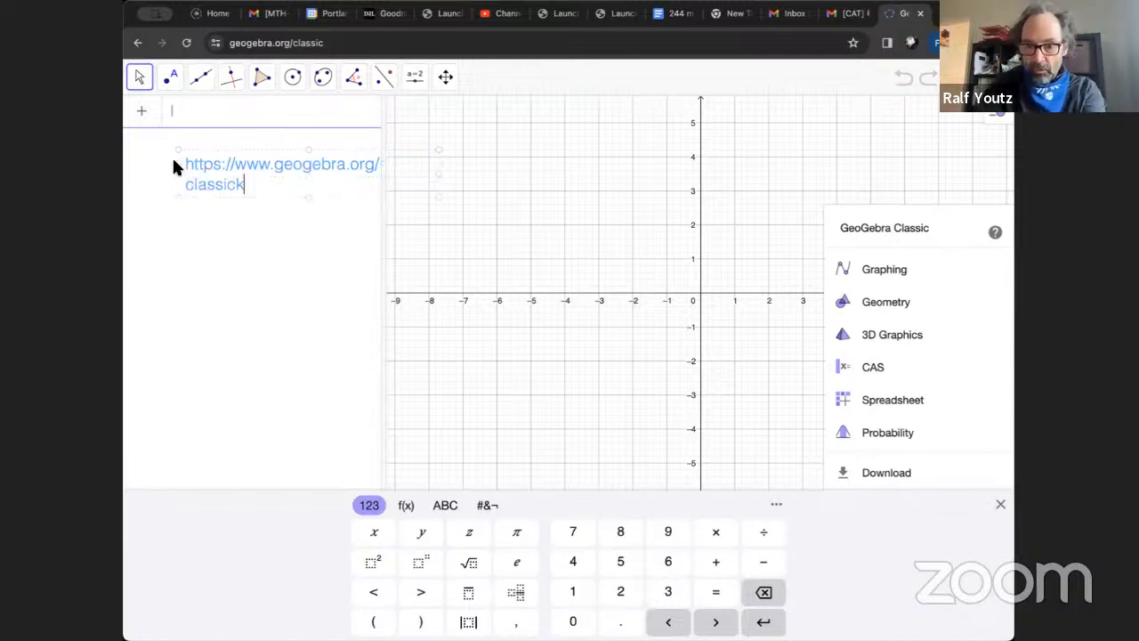
{"action": "key", "text": "BackSpace"}
{"action": "key", "text": "Return"}
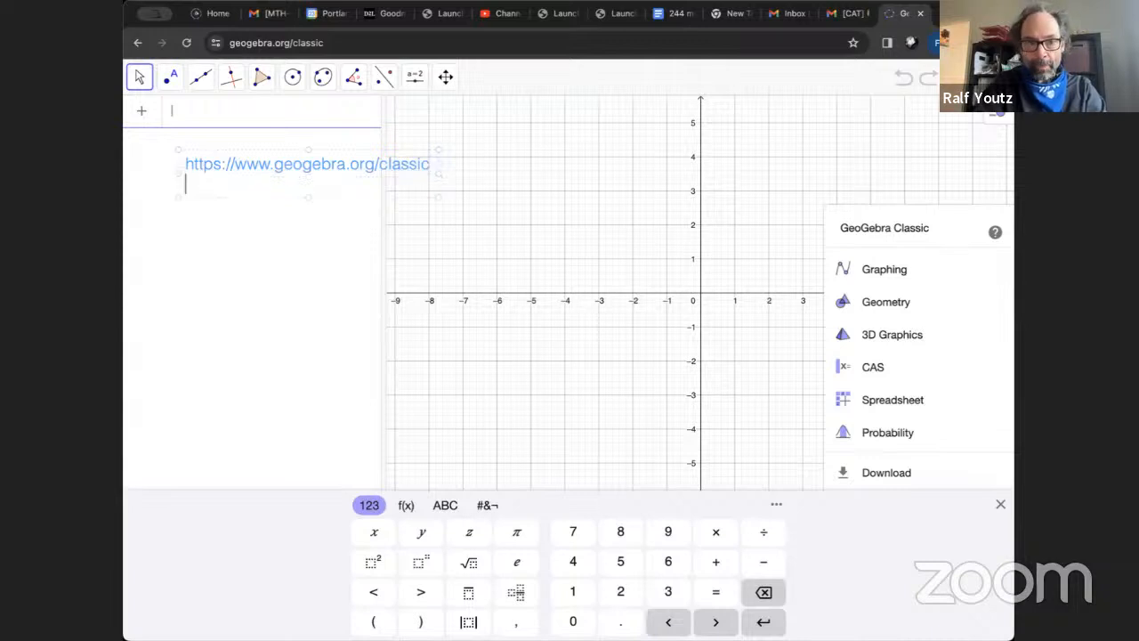
{"action": "key", "text": "Up"}
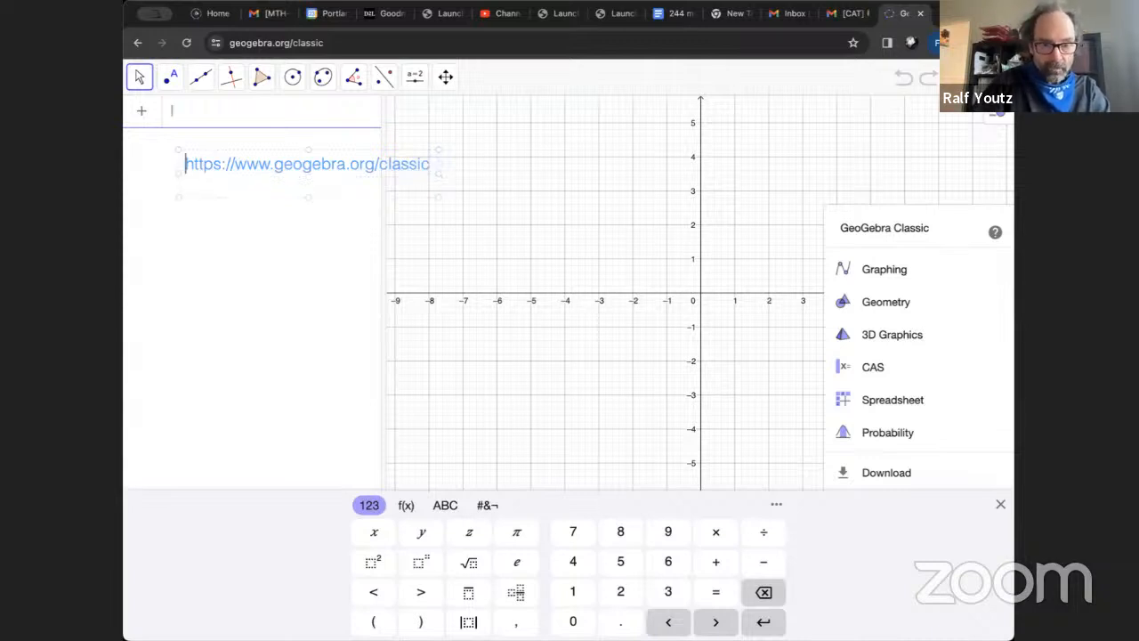
{"action": "type", "text": "*"}
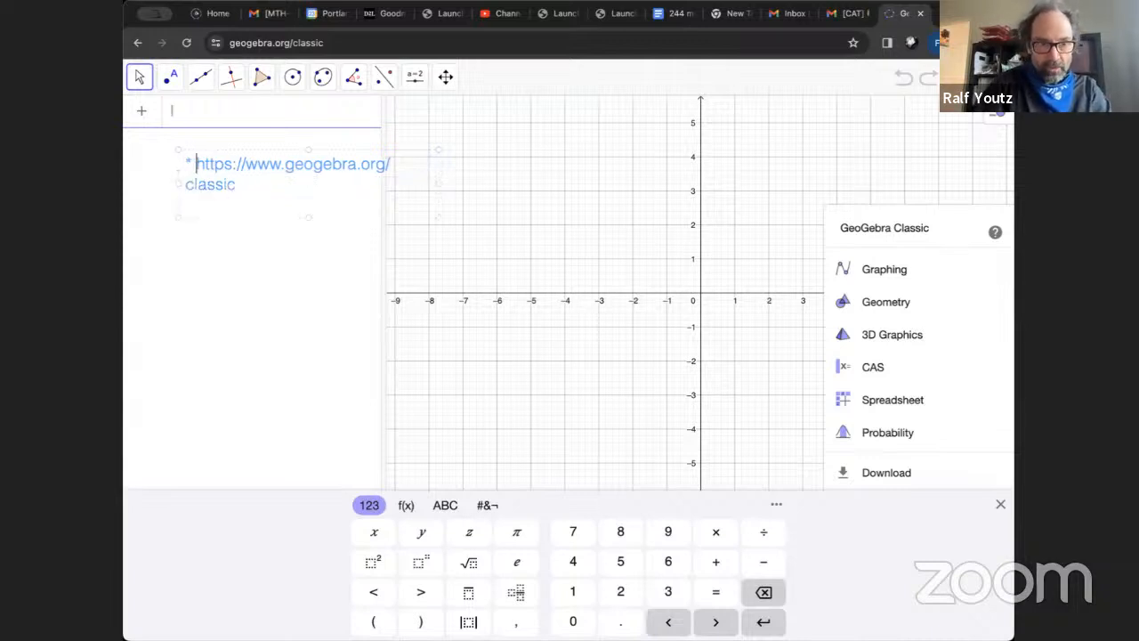
{"action": "left_click_drag", "start_coordinate": [439, 183], "coordinate": [556, 183]}
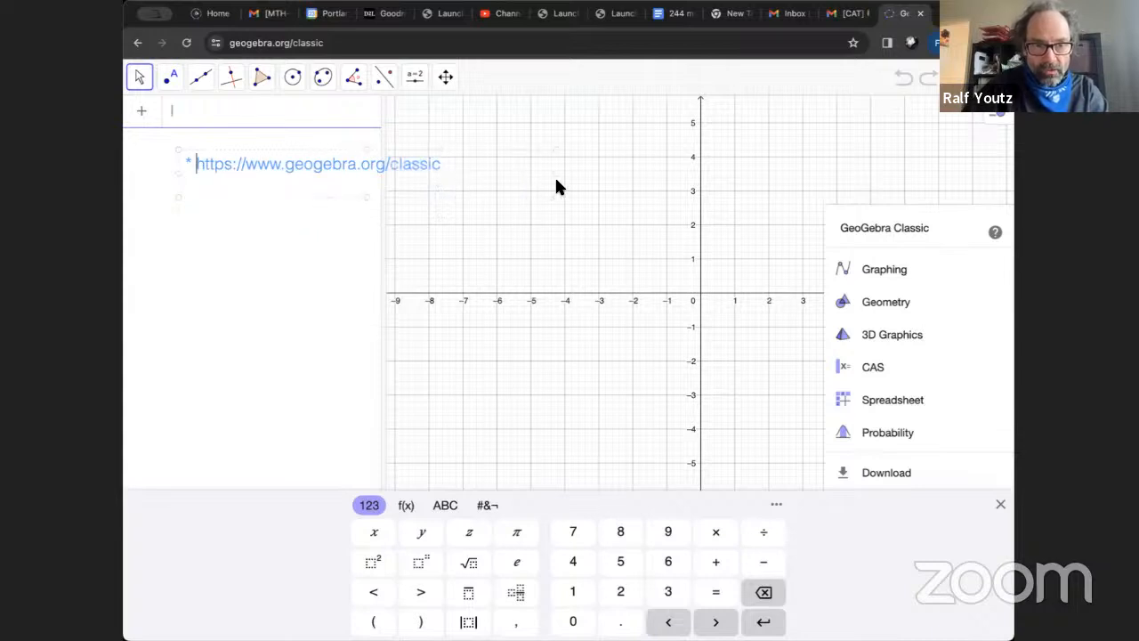
Add a second line reading "* Probability" to the text annotation and finish editing it.
{"action": "left_click", "coordinate": [276, 183]}
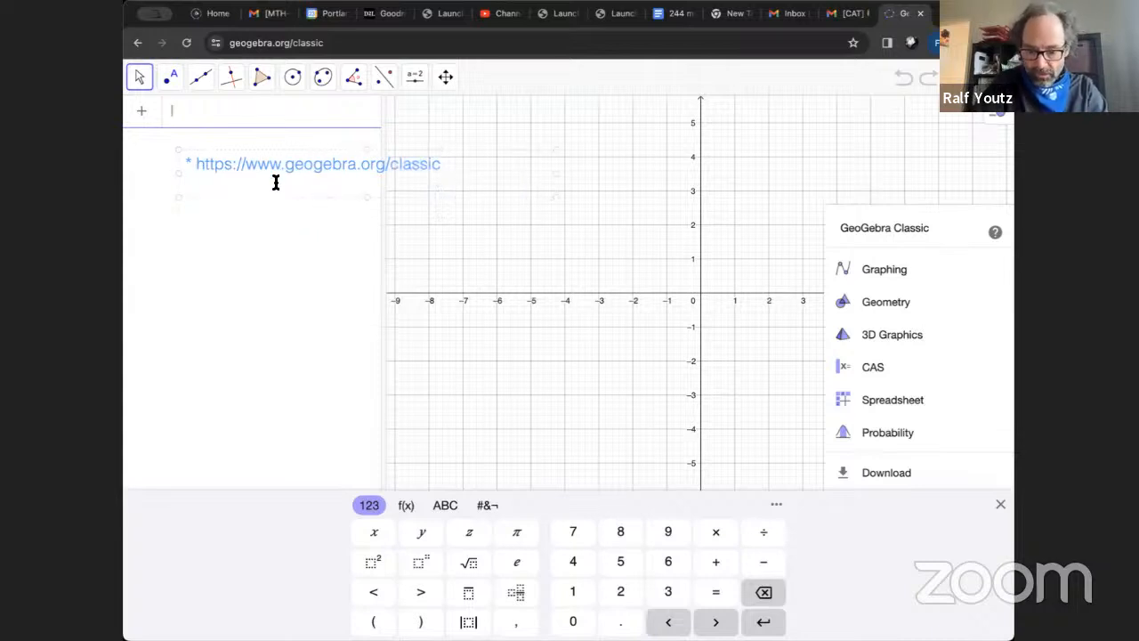
{"action": "type", "text": "* Pr"}
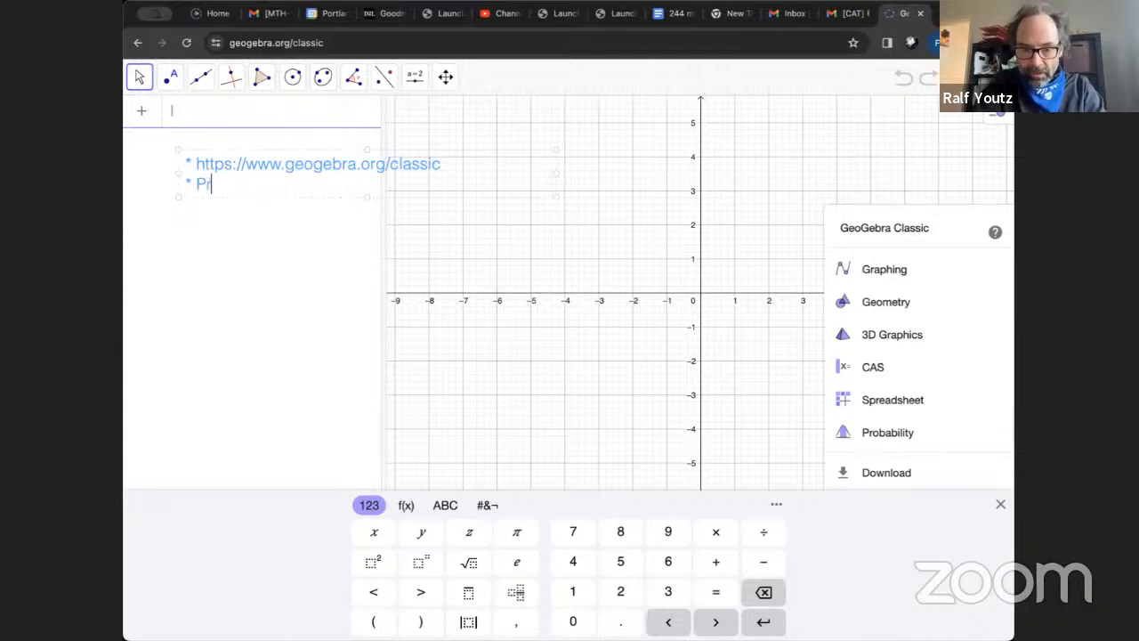
{"action": "type", "text": "obability"}
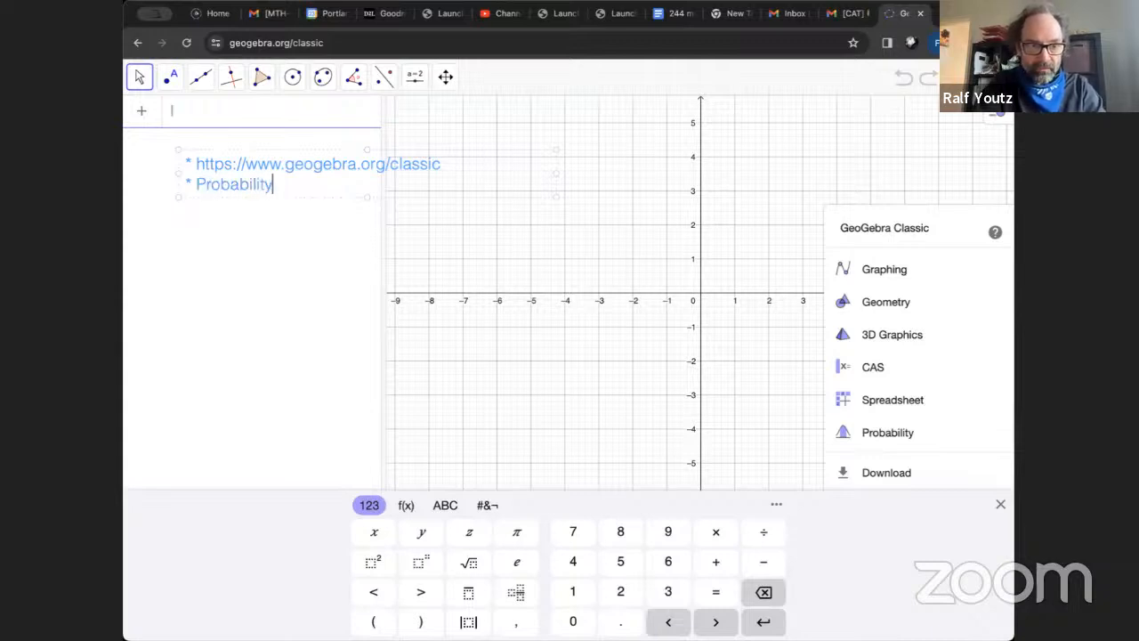
{"action": "left_click", "coordinate": [137, 239]}
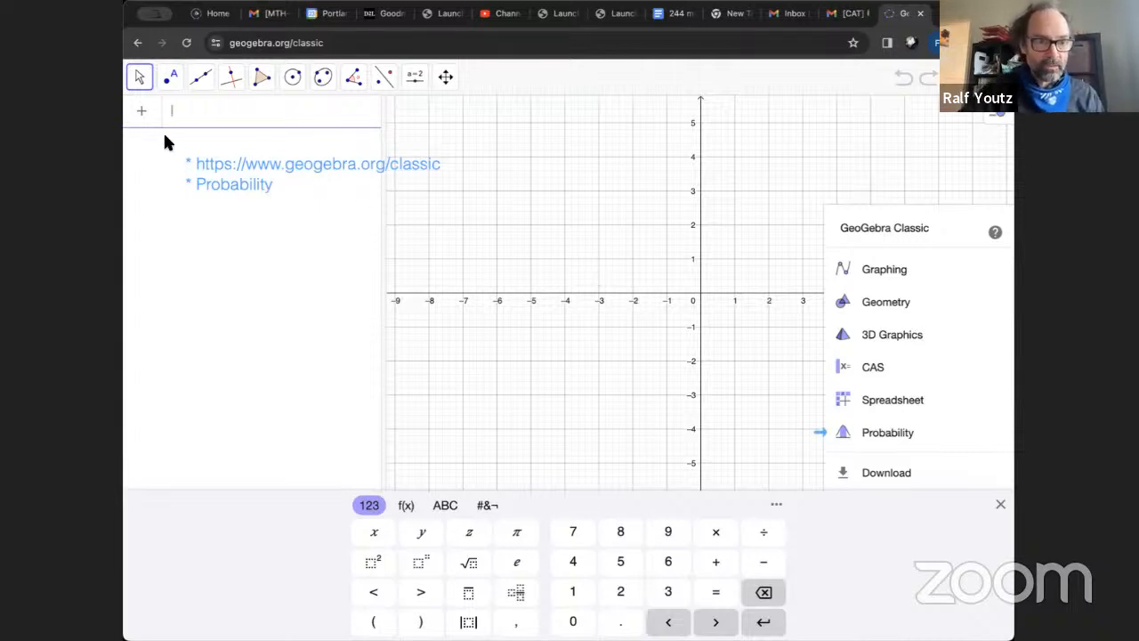
Open the Statistics view of the Probability calculator, with the note moved to an empty area and the arrow annotation beside Statistics.
{"action": "left_click", "coordinate": [891, 436]}
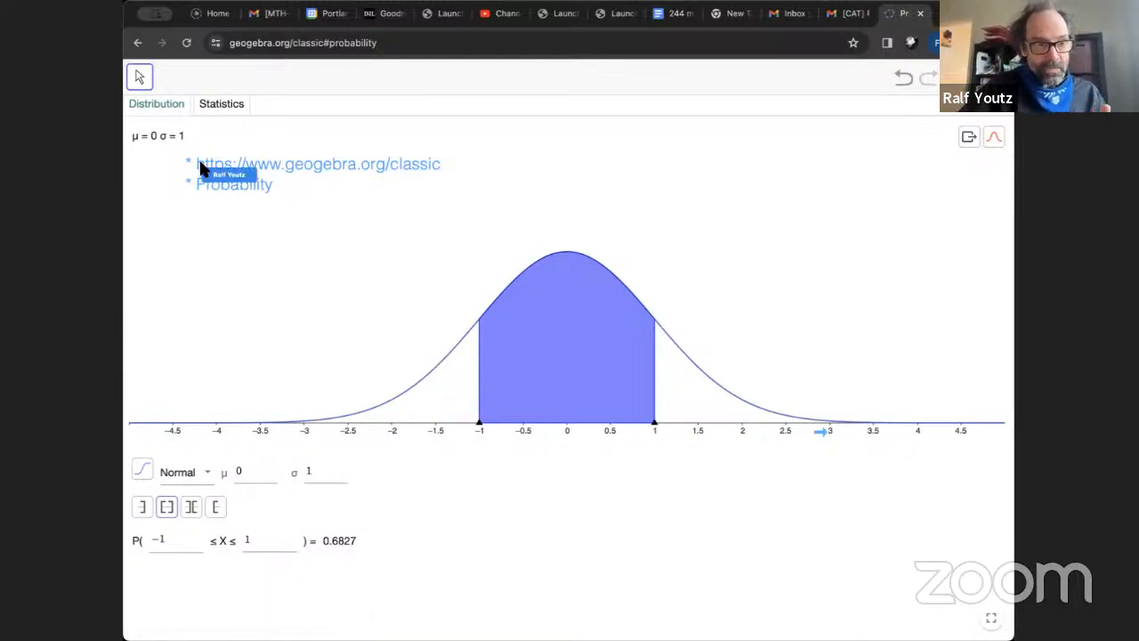
{"action": "left_click_drag", "start_coordinate": [207, 169], "coordinate": [652, 173]}
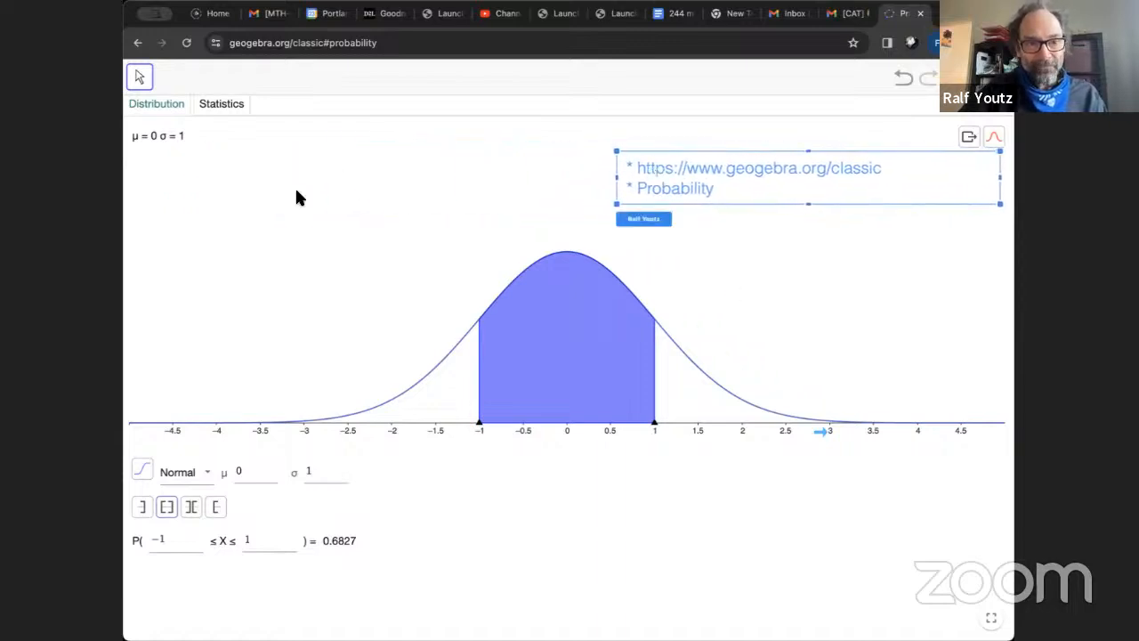
{"action": "left_click", "coordinate": [817, 432]}
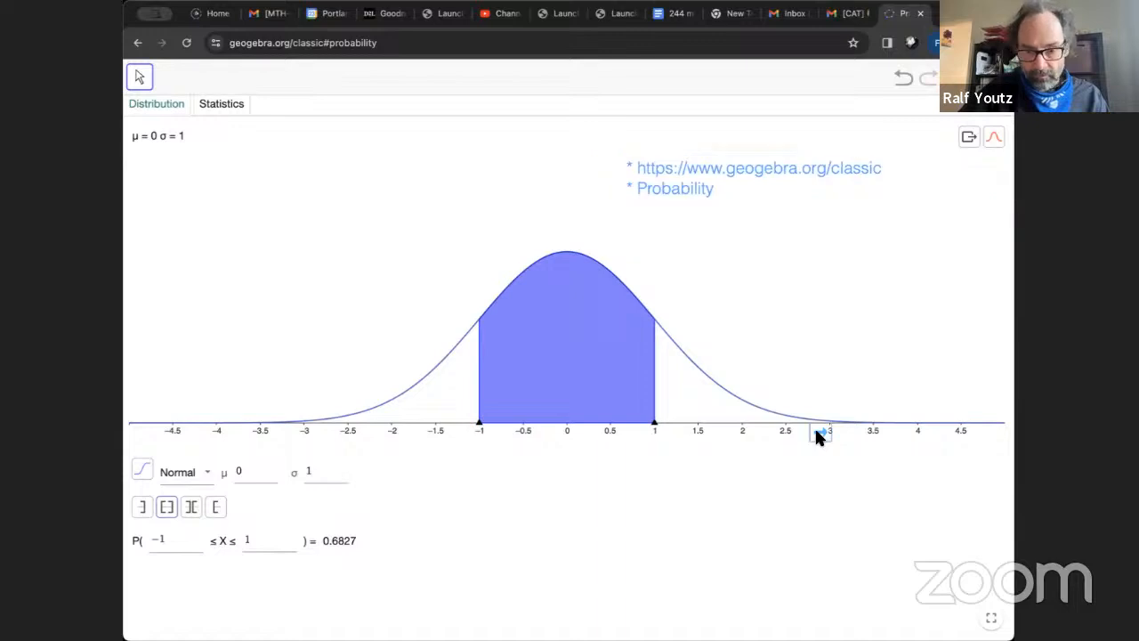
{"action": "left_click", "coordinate": [214, 105]}
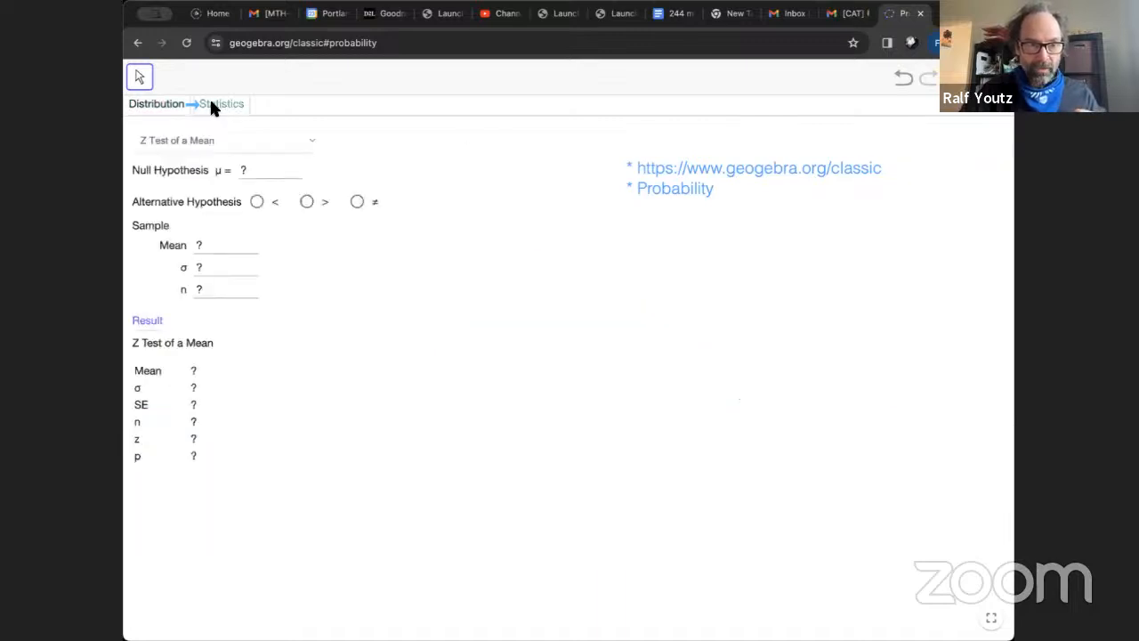
Extend the note's second line to "* Probability Calculator" and add a third line, "* Statistics (tab)".
{"action": "left_click", "coordinate": [652, 169]}
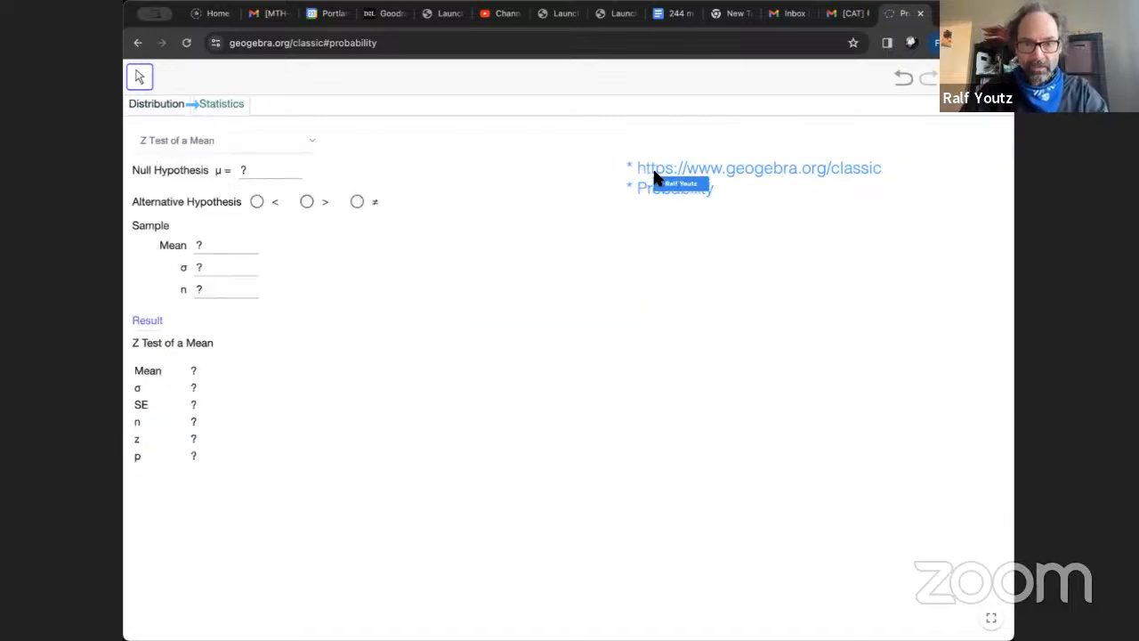
{"action": "type", "text": "C"}
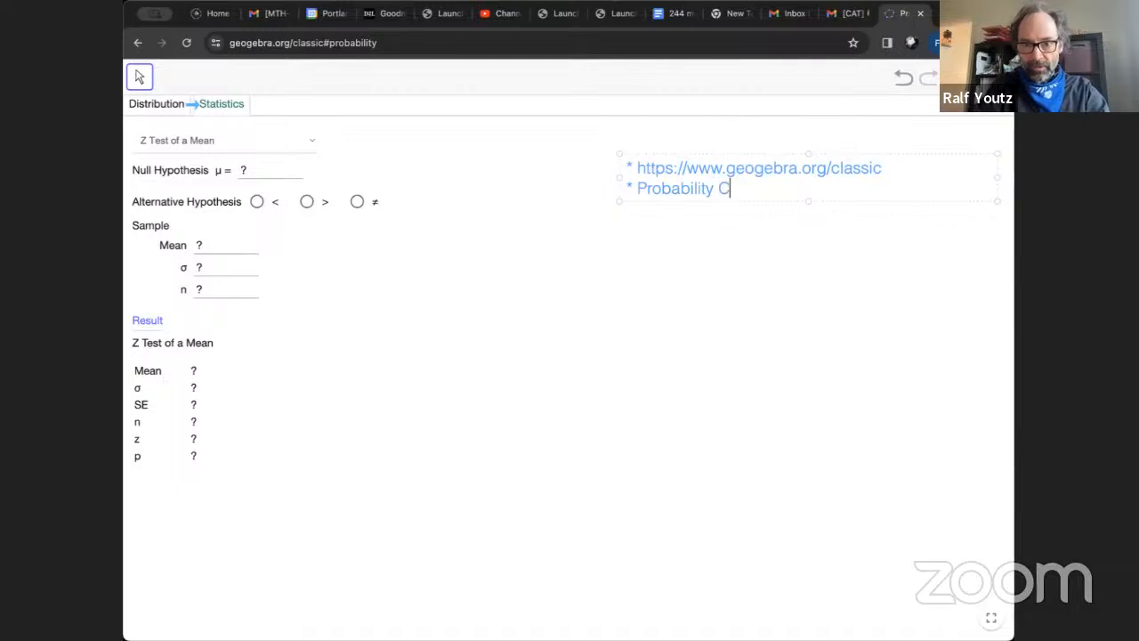
{"action": "type", "text": "alculator"}
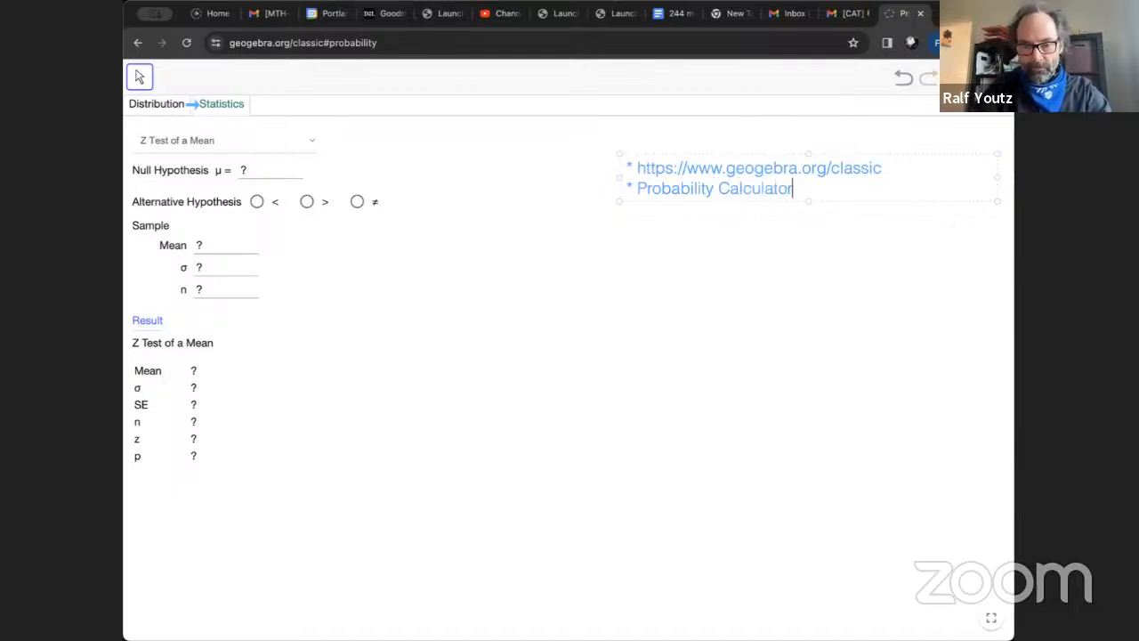
{"action": "key", "text": "Return"}
{"action": "type", "text": "* Stat"}
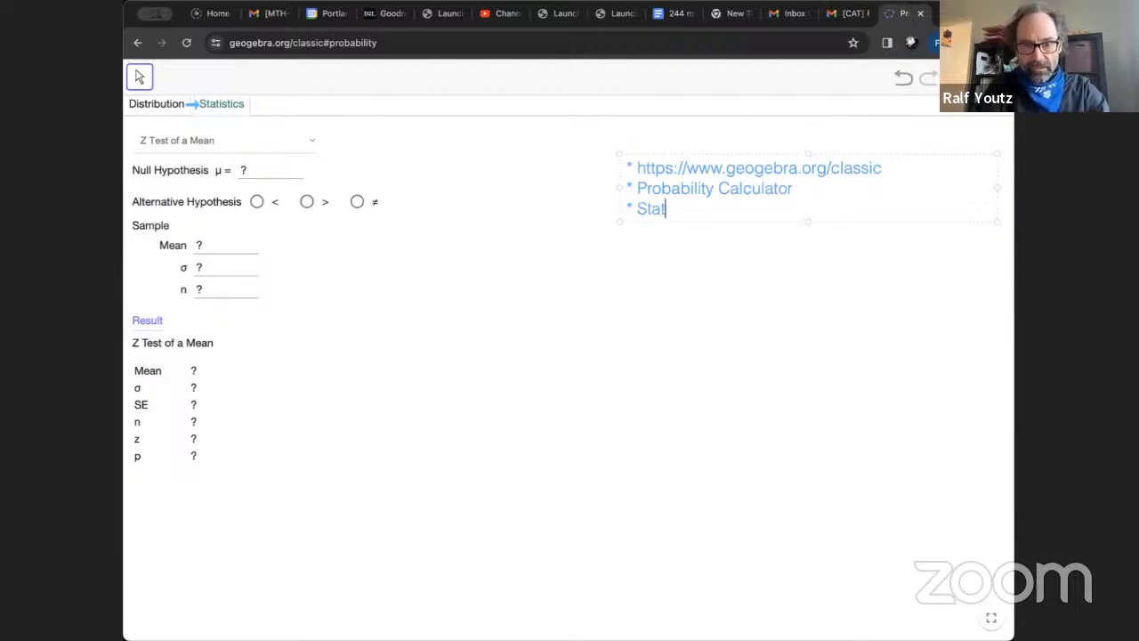
{"action": "type", "text": "istics (tab)"}
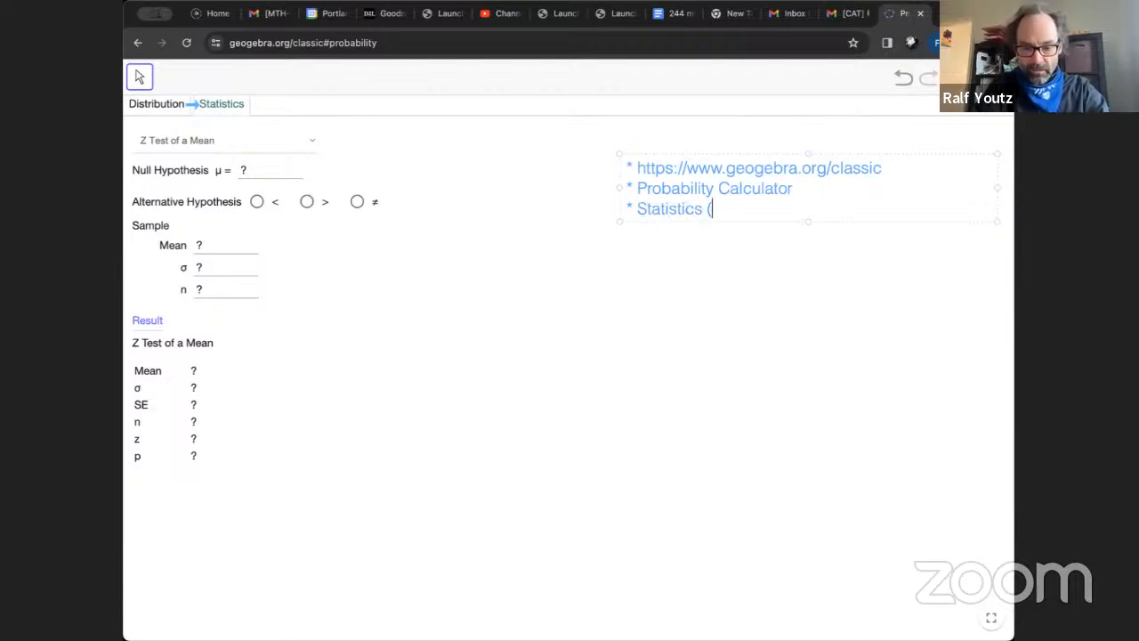
{"action": "key", "text": "Up"}
{"action": "key", "text": "Left"}
{"action": "key", "text": "Left"}
{"action": "key", "text": "Left"}
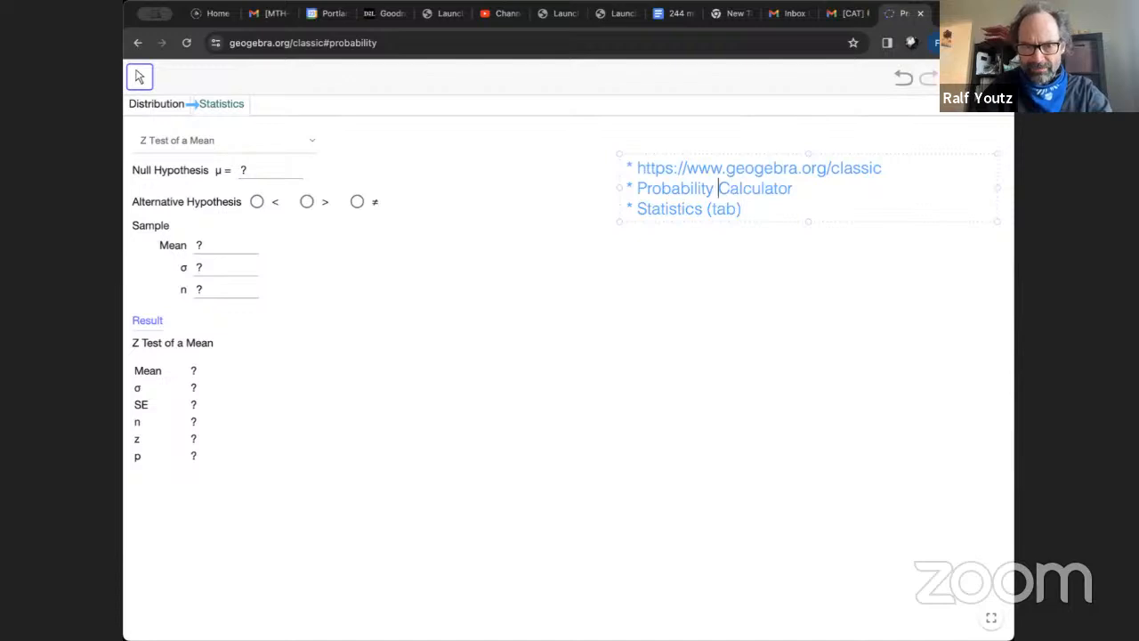
{"action": "key", "text": "shift+Right"}
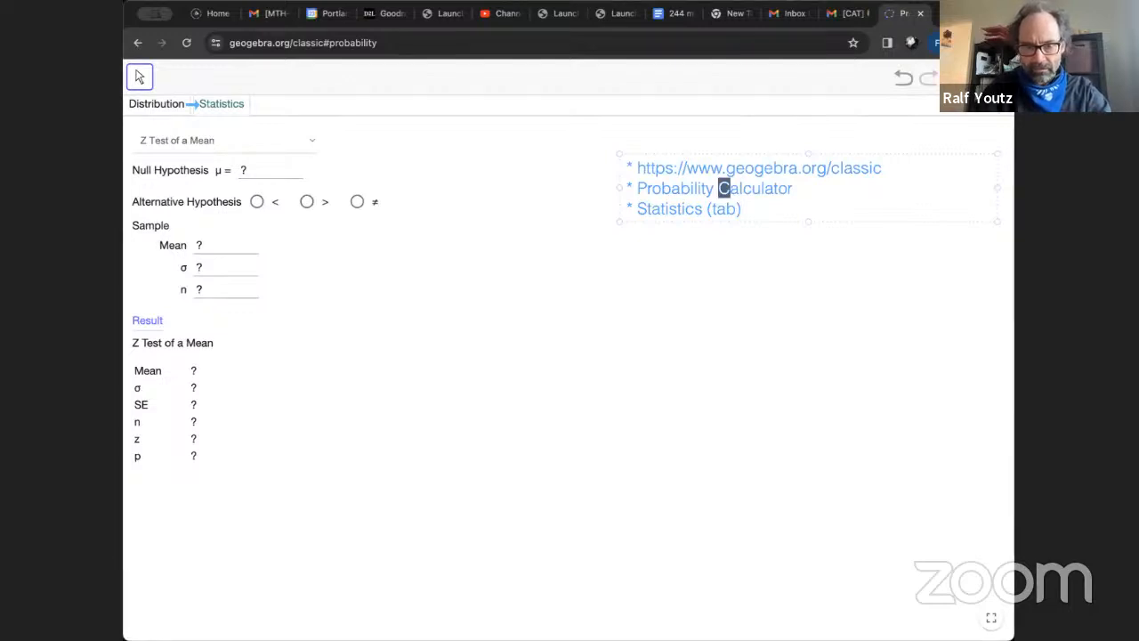
Append an empty line to the note and move it closer to the Z test settings.
{"action": "left_click", "coordinate": [743, 209]}
{"action": "key", "text": "Return"}
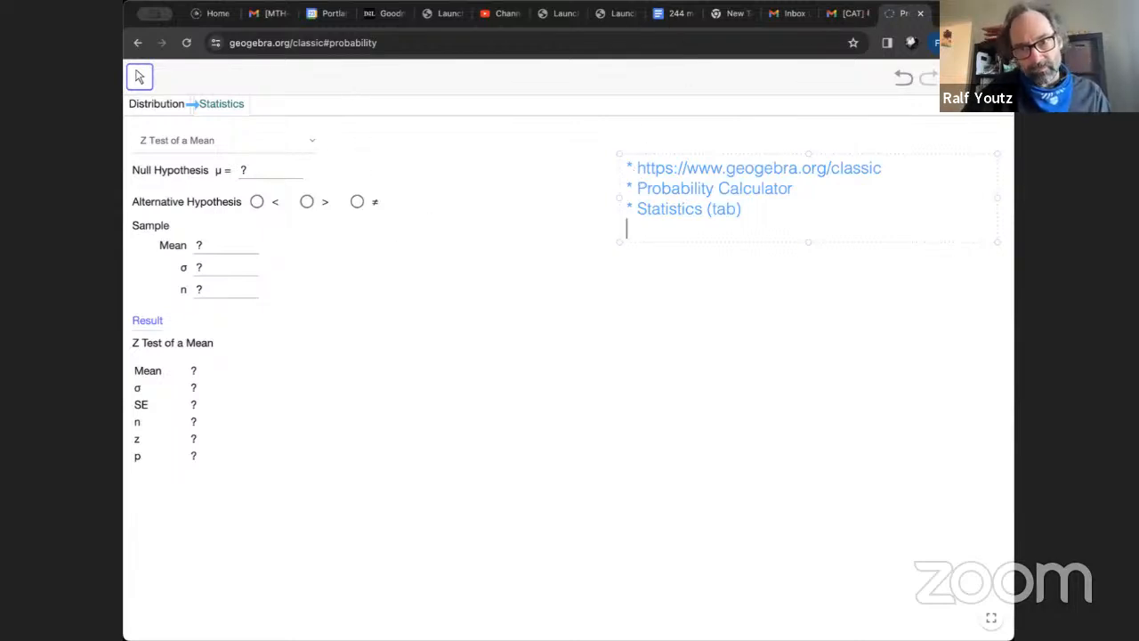
{"action": "left_click", "coordinate": [876, 31]}
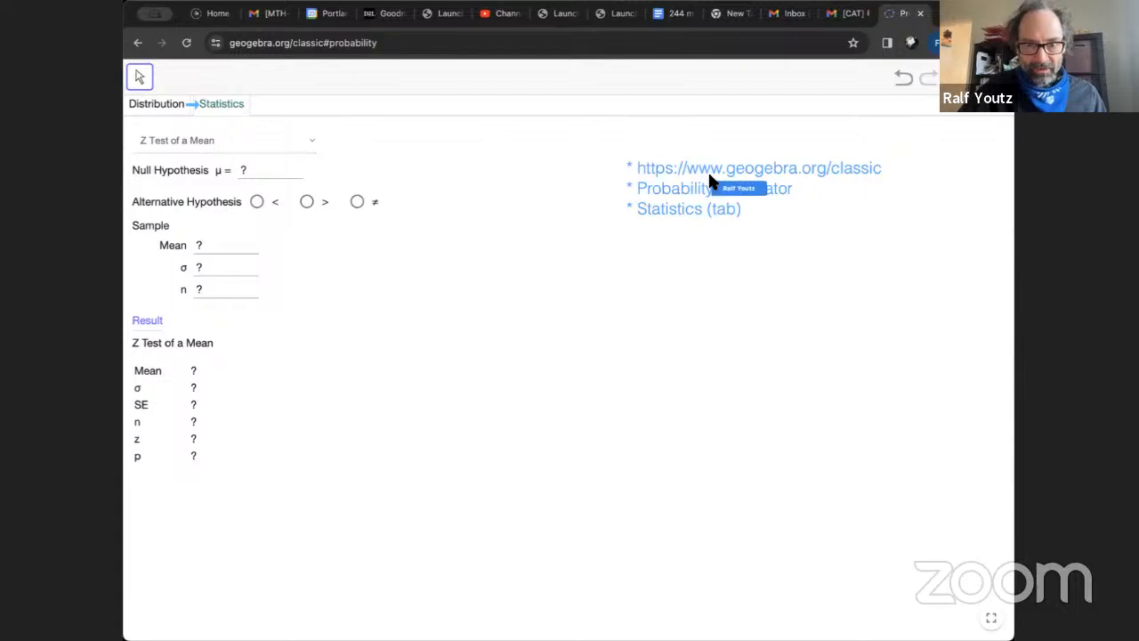
{"action": "left_click_drag", "start_coordinate": [710, 173], "coordinate": [536, 157]}
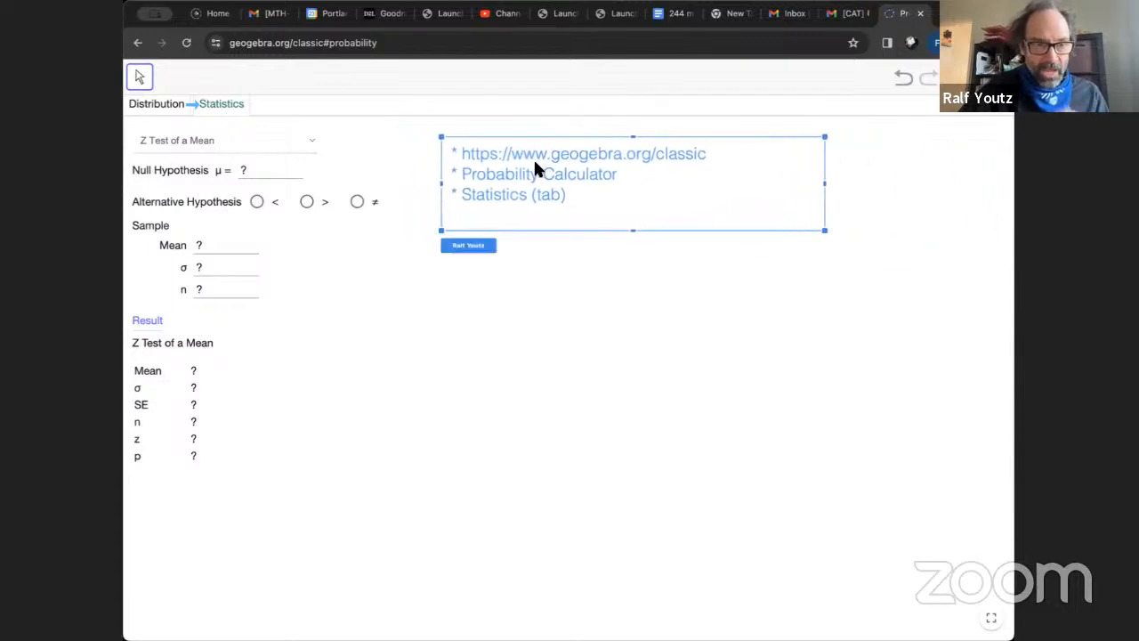
Place the arrow annotation beside the test type selection and choose Goodness of Fit Test.
{"action": "left_click", "coordinate": [195, 104]}
{"action": "left_click", "coordinate": [131, 139]}
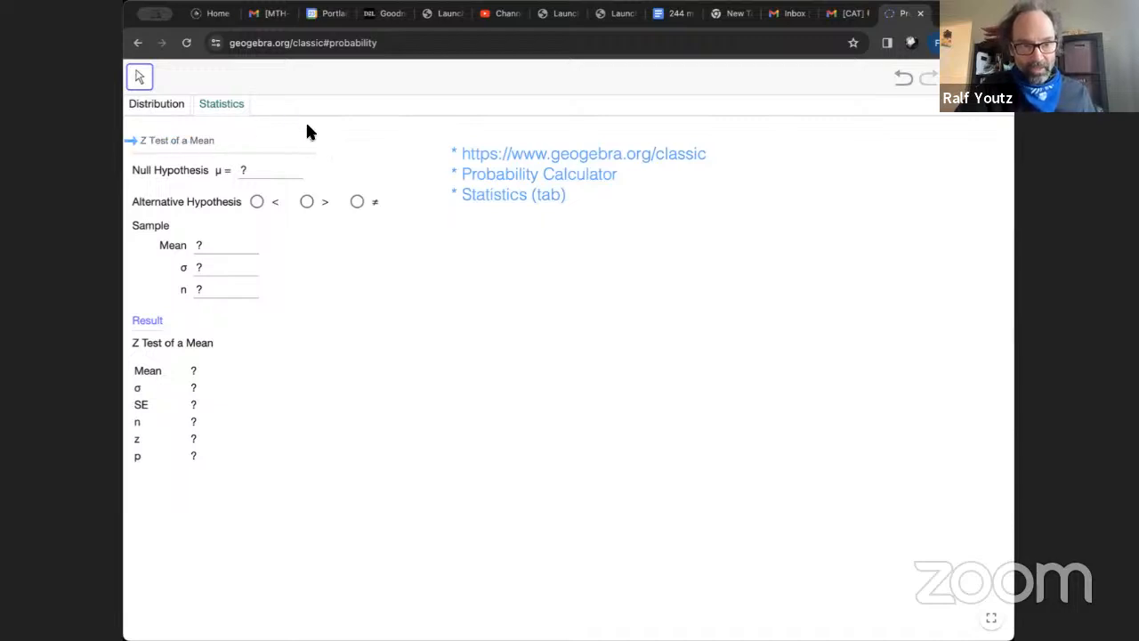
{"action": "left_click", "coordinate": [314, 144]}
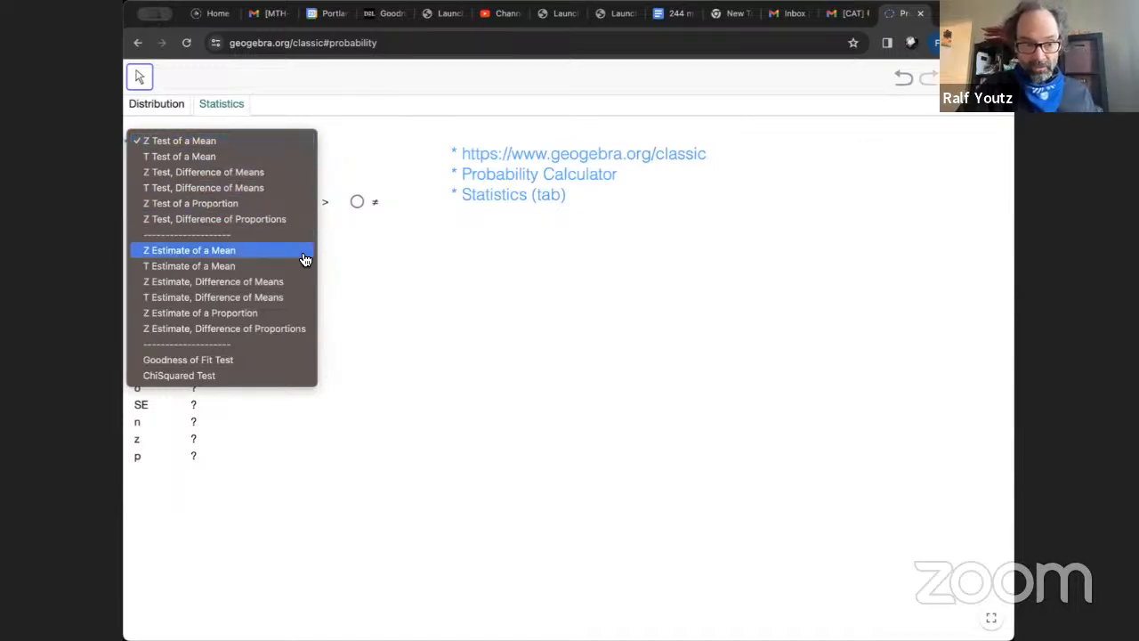
{"action": "left_click", "coordinate": [303, 362]}
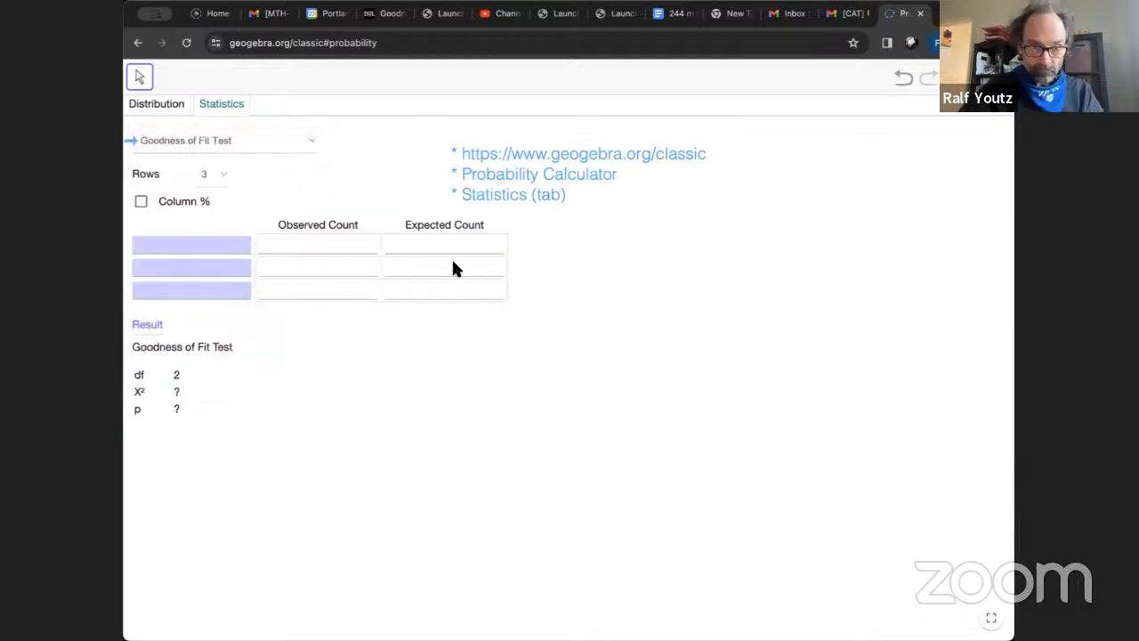
Add the line "* Goodness of Fit Test (menu)" to the note and narrow its text box so it clears the table.
{"action": "left_click", "coordinate": [535, 170]}
{"action": "type", "text": "* Go"}
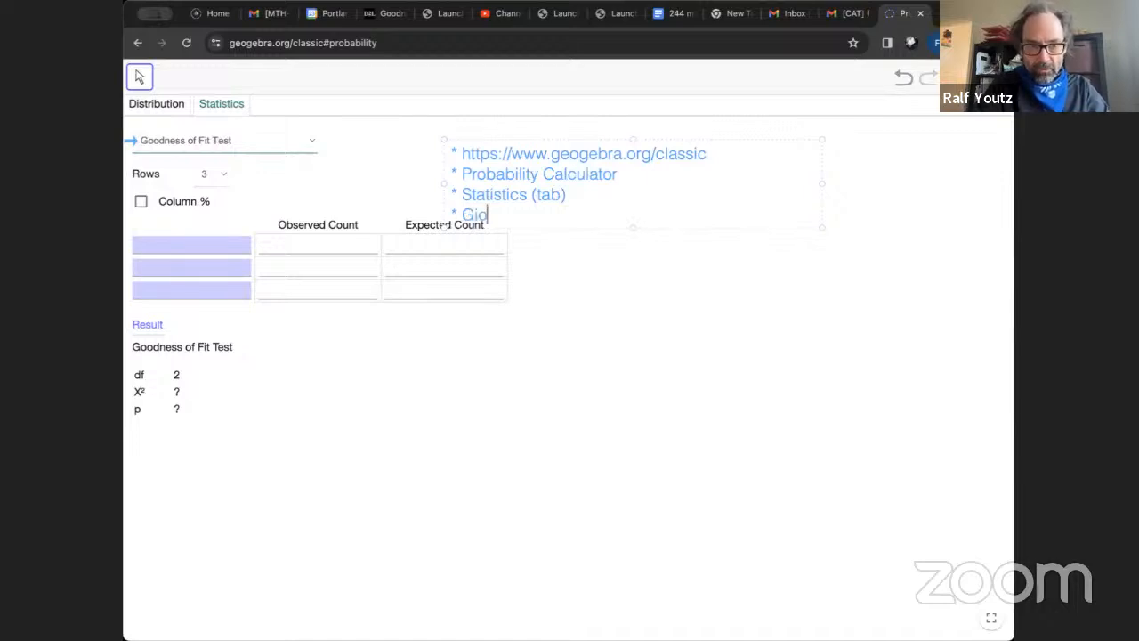
{"action": "key", "text": "BackSpace"}
{"action": "type", "text": "oodness"}
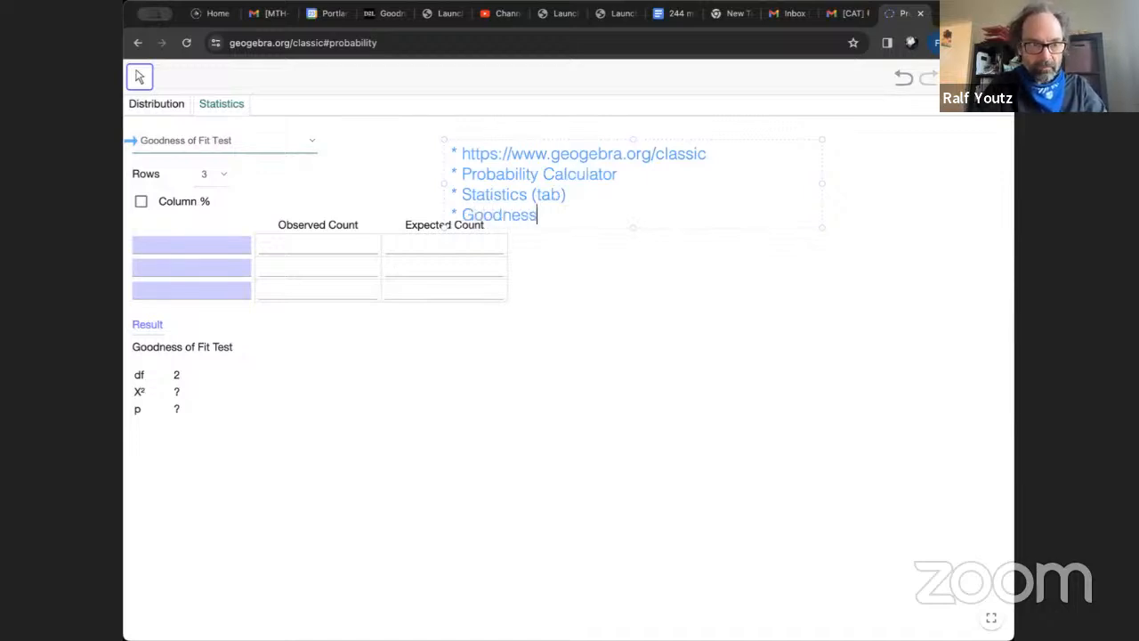
{"action": "type", "text": " of Fi"}
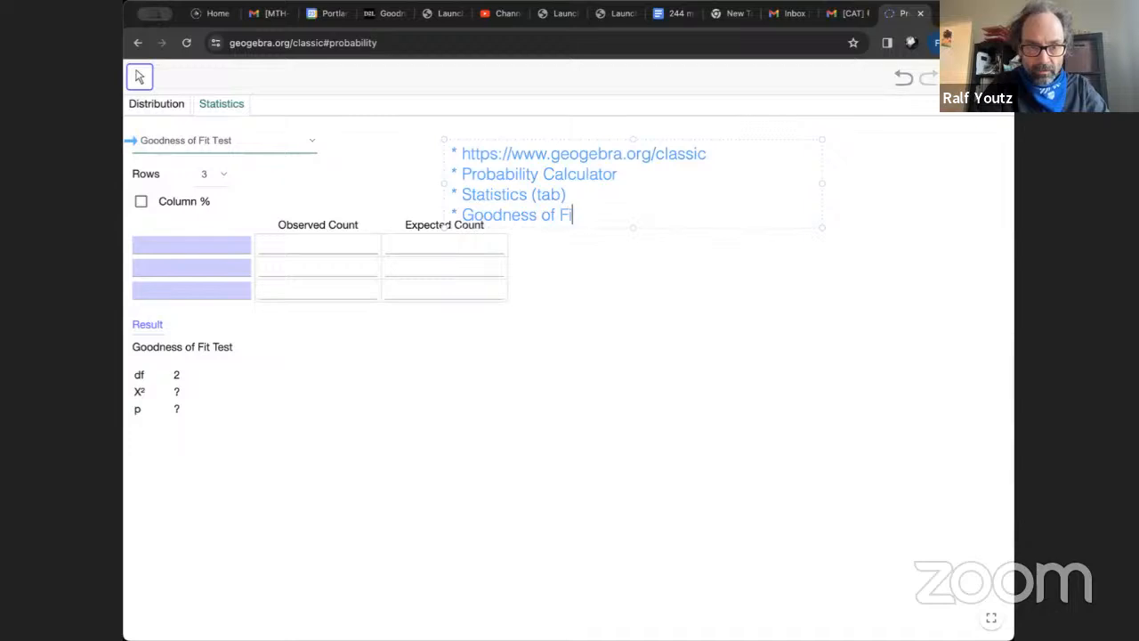
{"action": "type", "text": "t Test (menu)"}
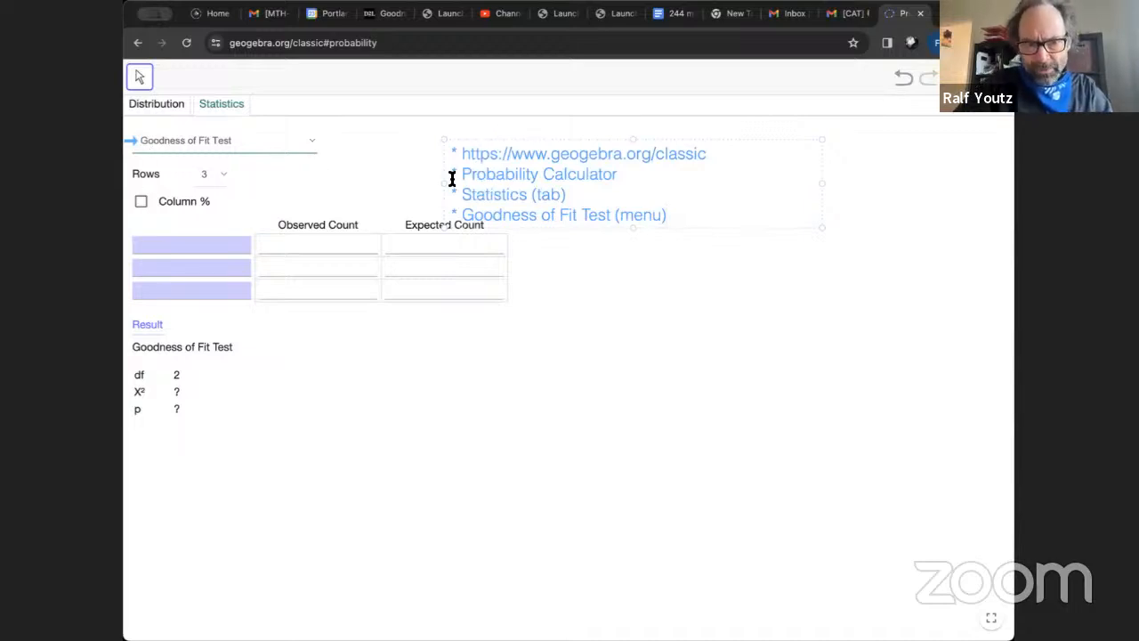
{"action": "left_click_drag", "start_coordinate": [442, 183], "coordinate": [525, 182]}
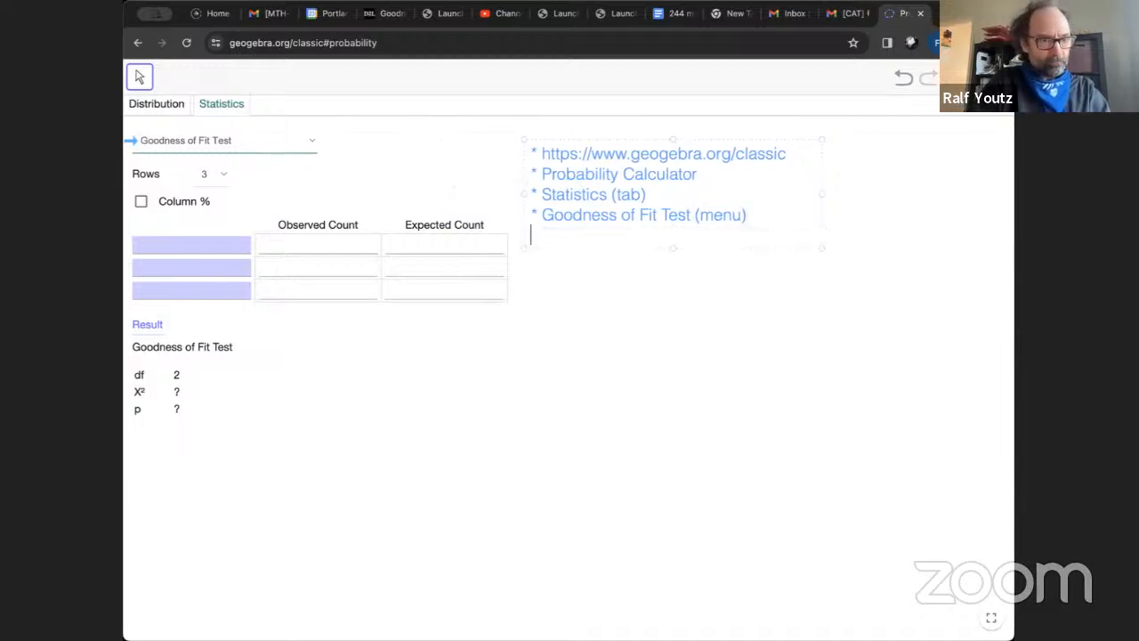
Add the line 'select “Rows” first!' to the end of the note.
{"action": "type", "text": "select \"Row"}
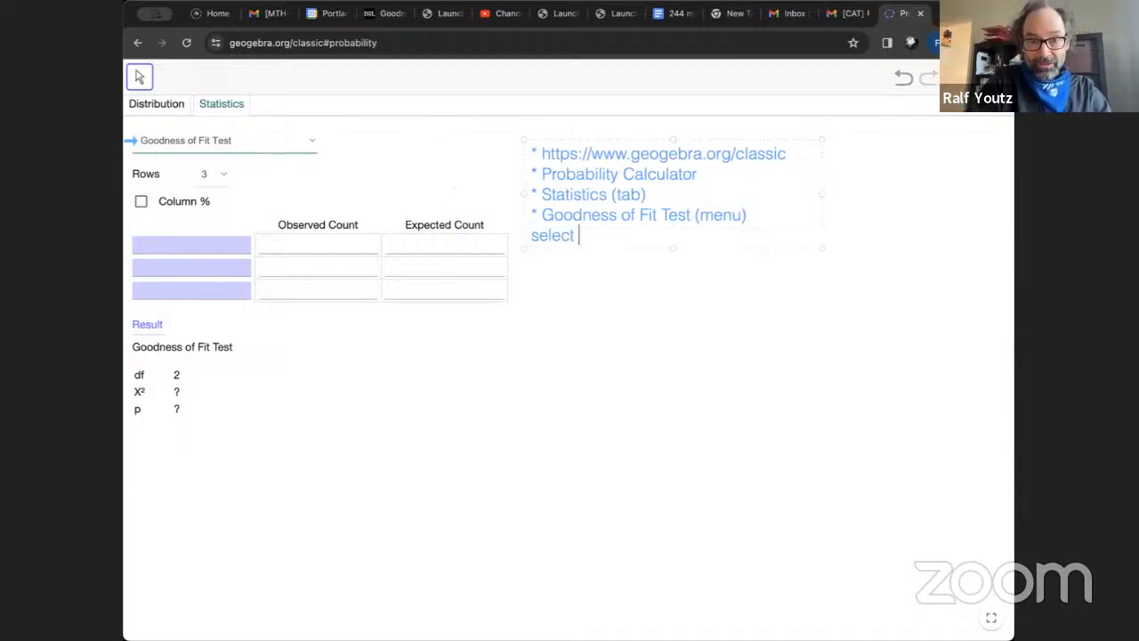
{"action": "type", "text": "s: fo"}
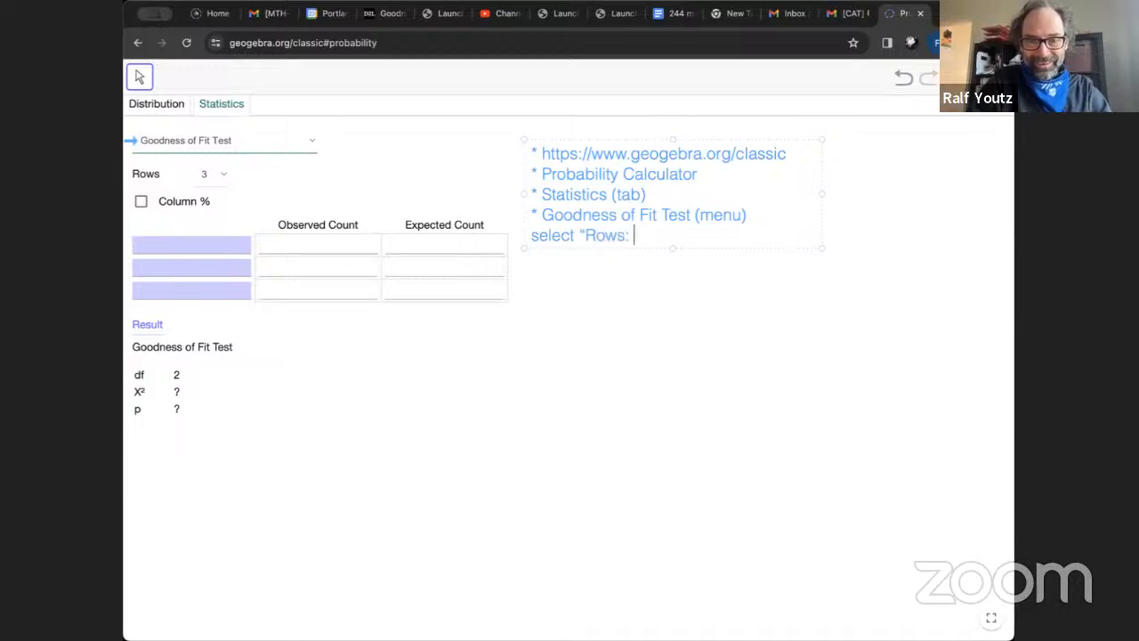
{"action": "key", "text": "BackSpace"}
{"action": "key", "text": "BackSpace"}
{"action": "key", "text": "BackSpace"}
{"action": "key", "text": "BackSpace"}
{"action": "type", "text": "\" first"}
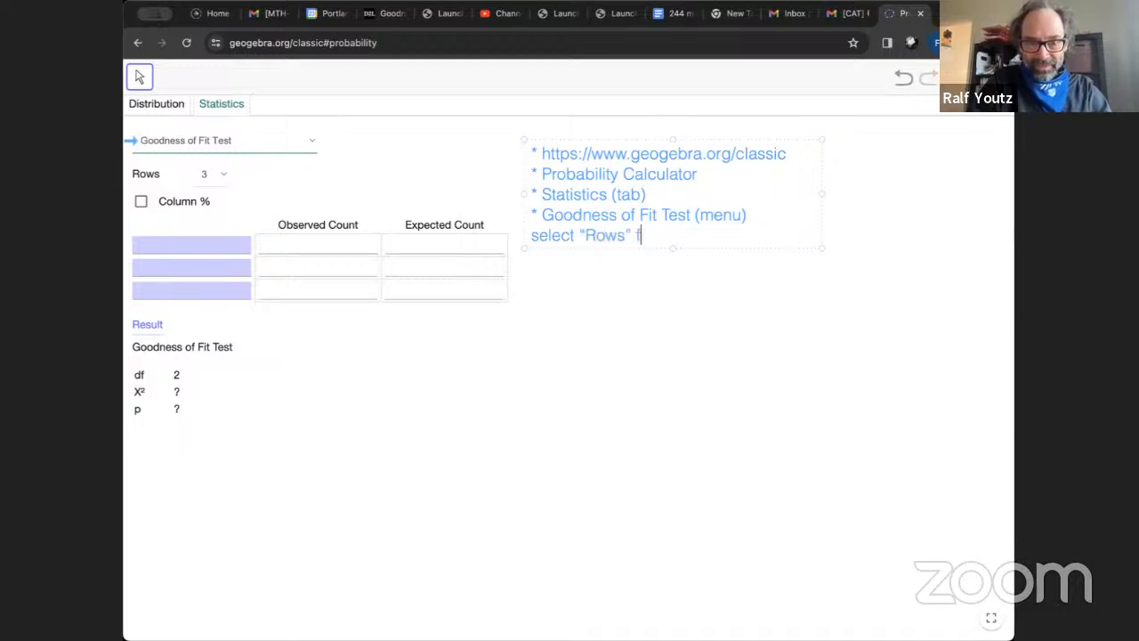
{"action": "type", "text": "!"}
Insert an empty line above 'select “Rows” first!' in the note and finish editing it.
{"action": "key", "text": "Left"}
{"action": "key", "text": "Left"}
{"action": "key", "text": "Left"}
{"action": "key", "text": "Left"}
{"action": "key", "text": "Left"}
{"action": "key", "text": "Left"}
{"action": "key", "text": "Left"}
{"action": "key", "text": "Left"}
{"action": "key", "text": "Left"}
{"action": "key", "text": "Left"}
{"action": "key", "text": "Left"}
{"action": "key", "text": "Left"}
{"action": "key", "text": "Left"}
{"action": "key", "text": "Left"}
{"action": "key", "text": "Left"}
{"action": "key", "text": "Left"}
{"action": "key", "text": "Left"}
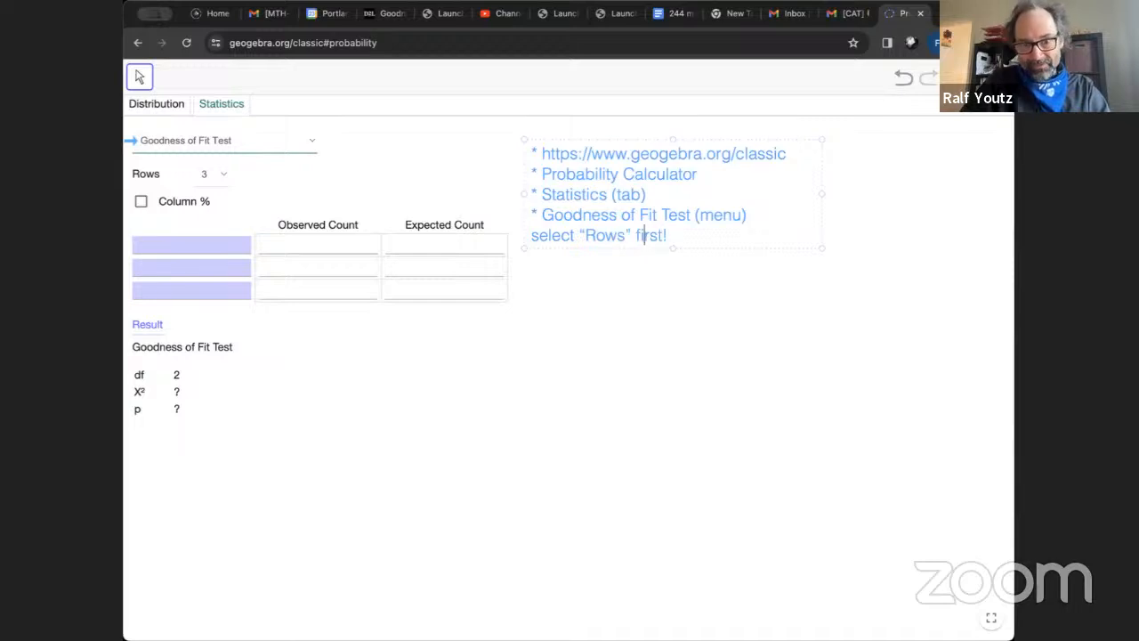
{"action": "key", "text": "Left"}
{"action": "key", "text": "Left"}
{"action": "key", "text": "Left"}
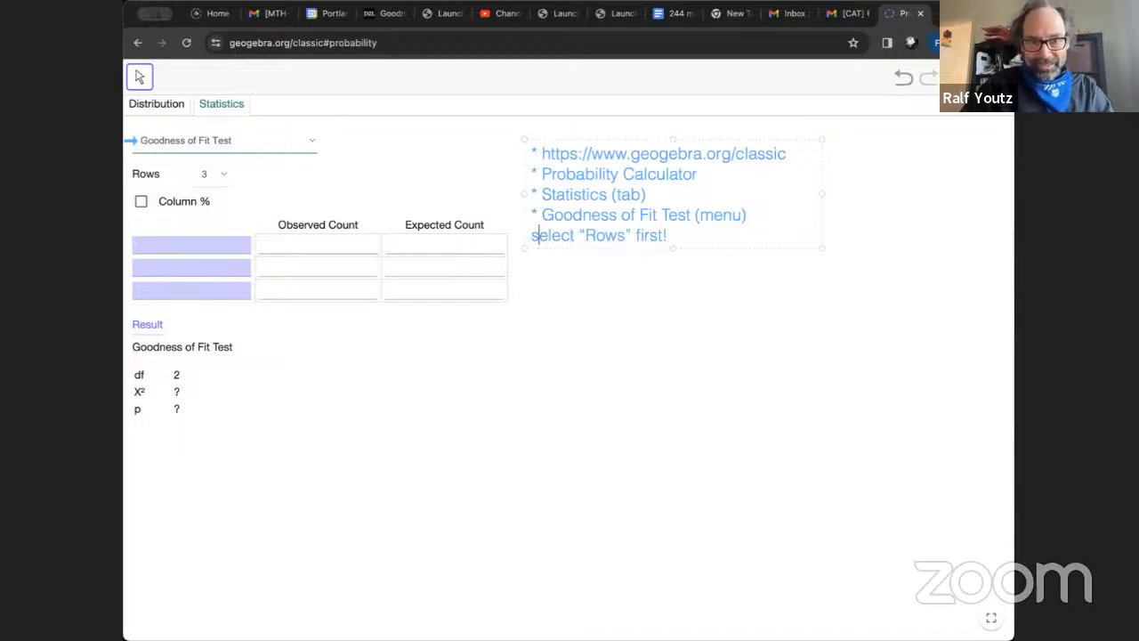
{"action": "key", "text": "Return"}
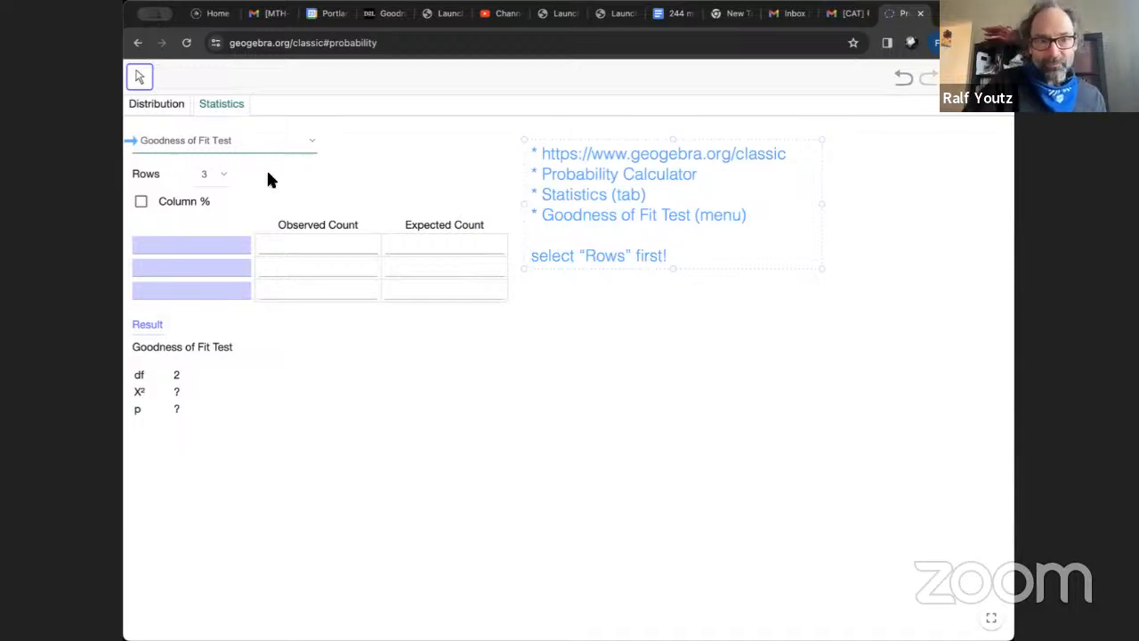
{"action": "left_click", "coordinate": [380, 18]}
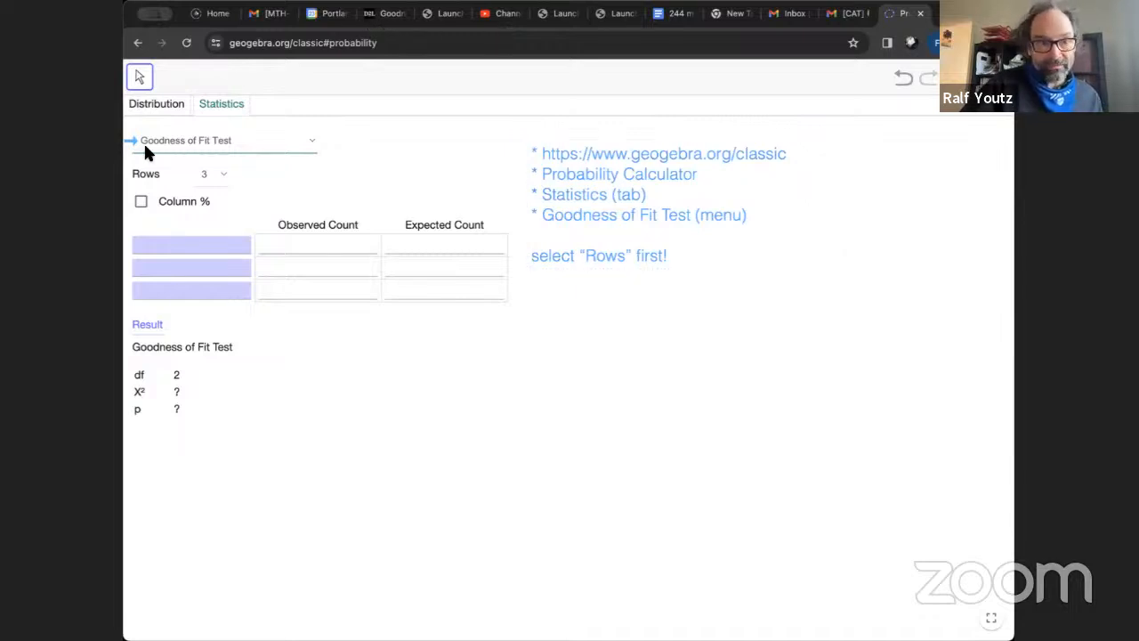
Check the candidate table on the test statistic slide and look through the row count options for the Goodness of Fit Test.
{"action": "left_click", "coordinate": [380, 17]}
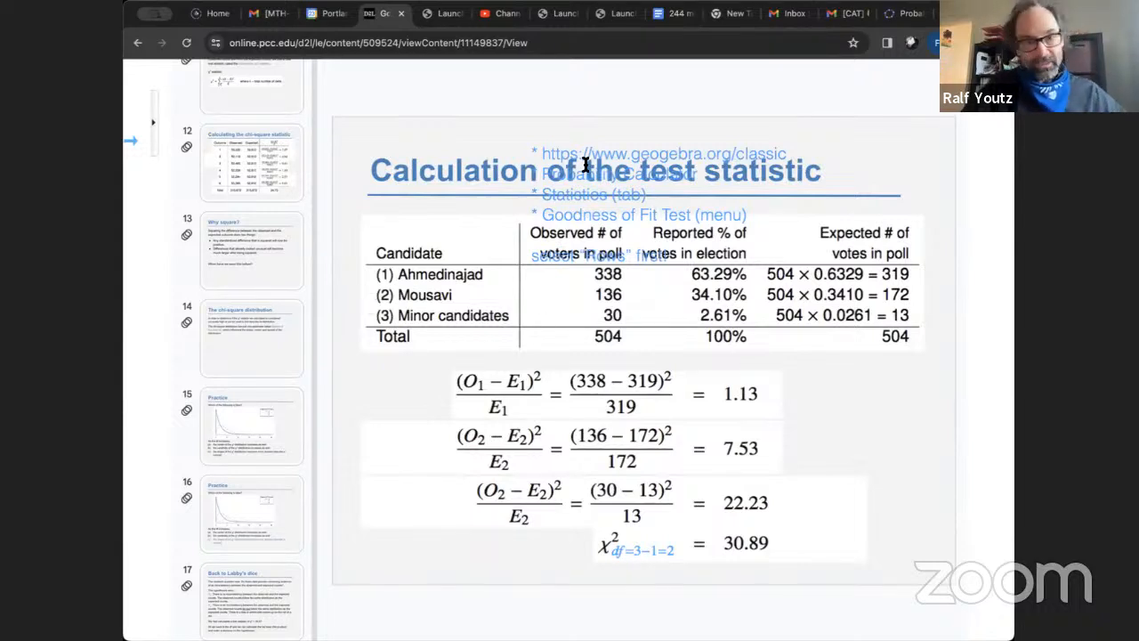
{"action": "left_click", "coordinate": [903, 14]}
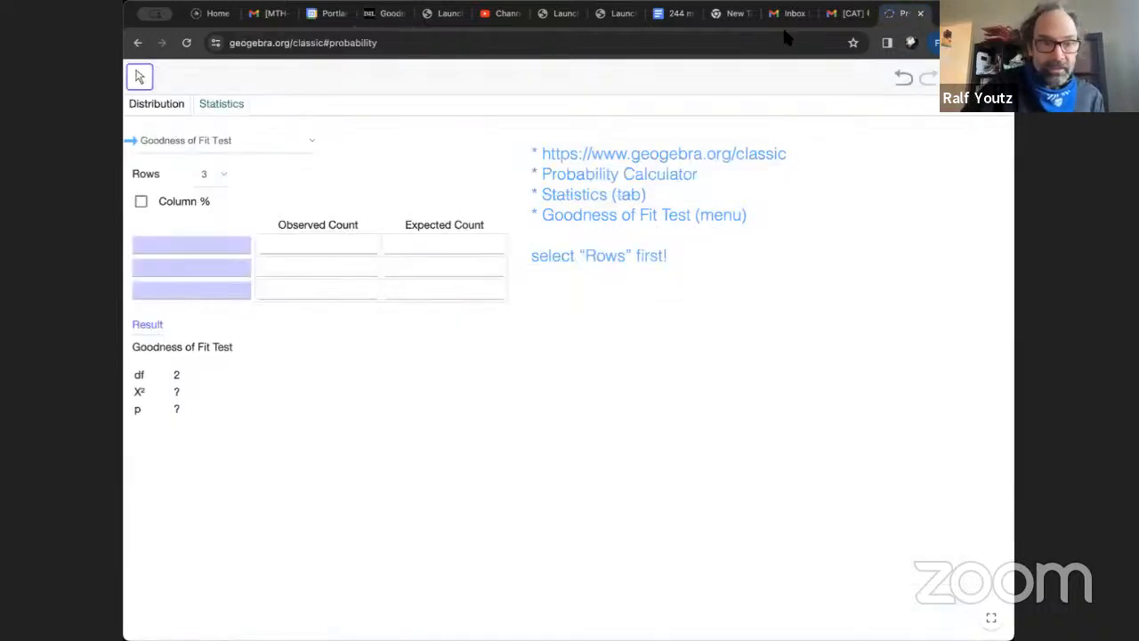
{"action": "left_click", "coordinate": [206, 175]}
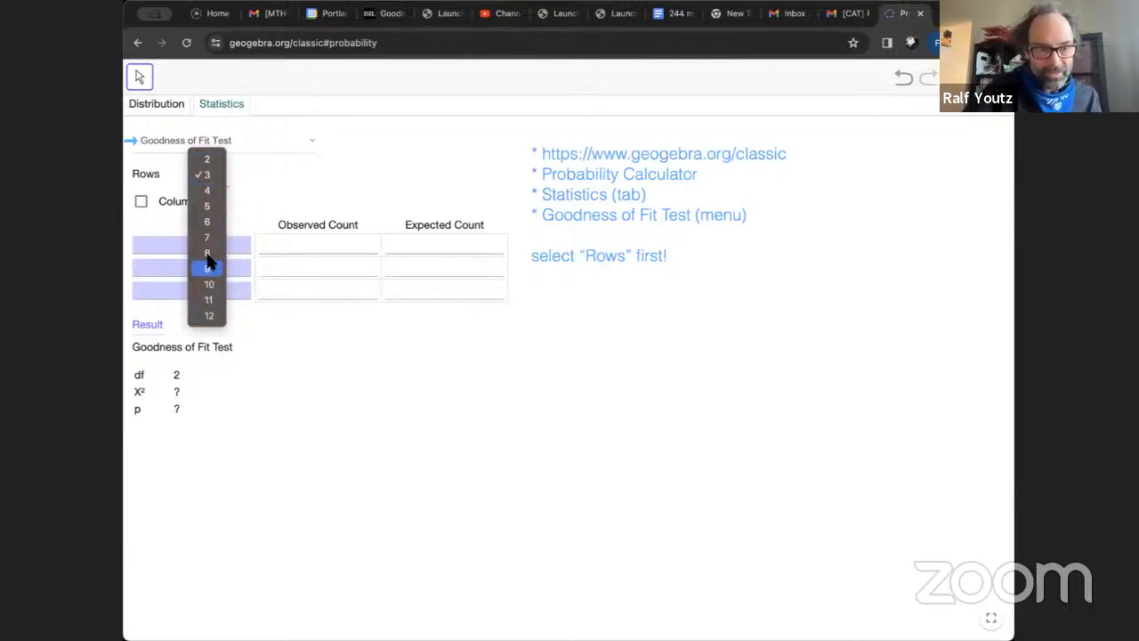
{"action": "left_click", "coordinate": [299, 167]}
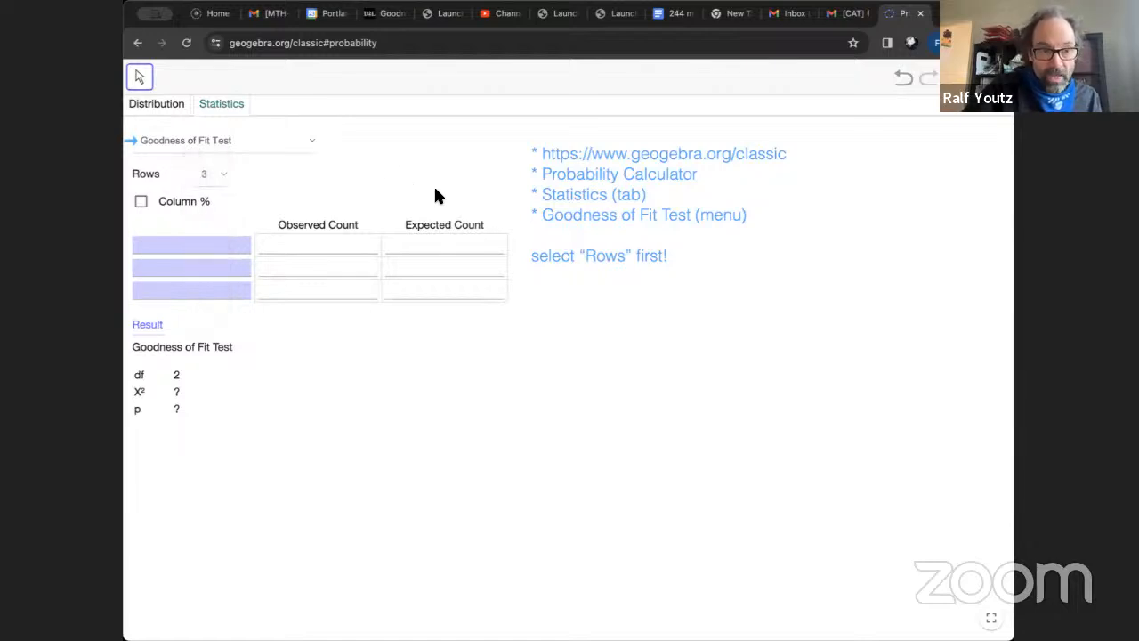
Label the three table rows Ahm, Mou and Oth after the candidates listed on the test statistic slide.
{"action": "left_click", "coordinate": [220, 247]}
{"action": "type", "text": "A"}
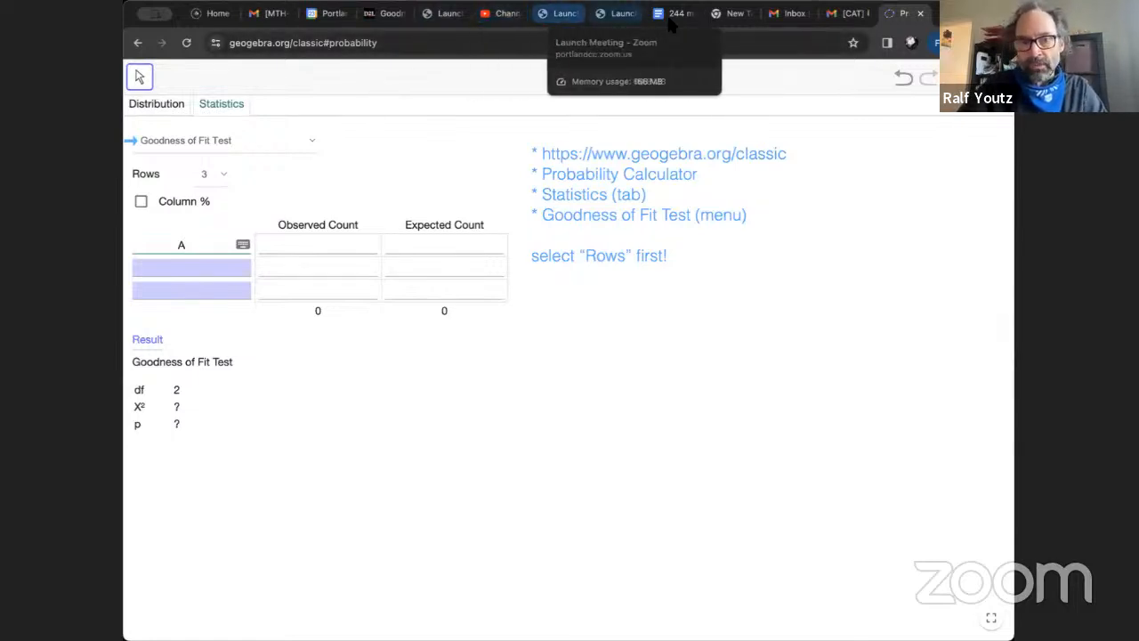
{"action": "left_click", "coordinate": [382, 16]}
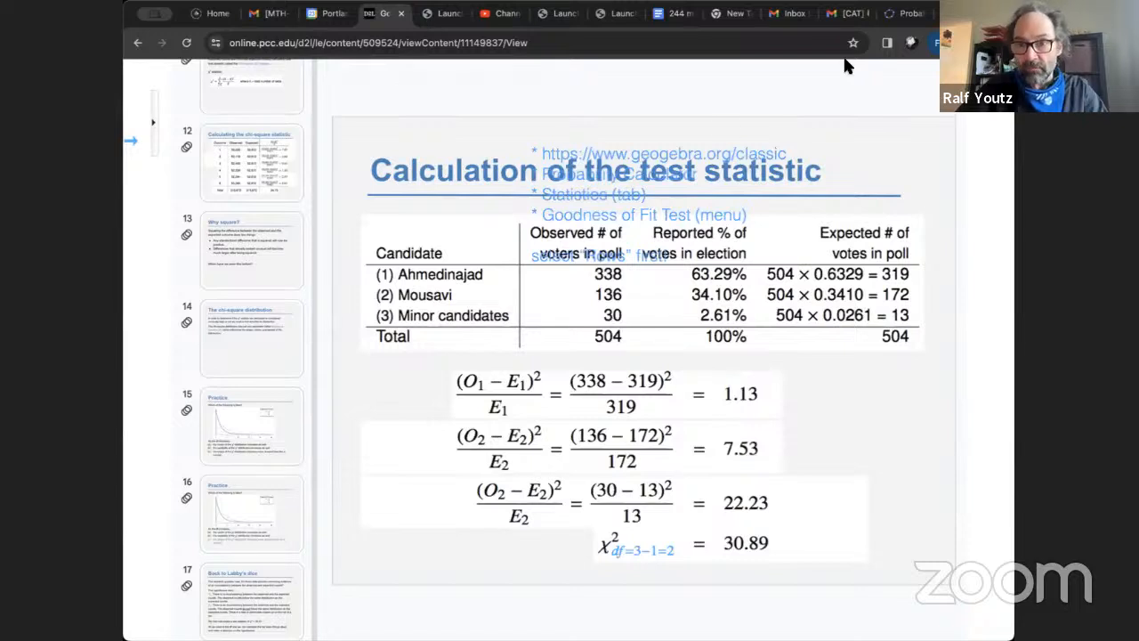
{"action": "left_click", "coordinate": [899, 16]}
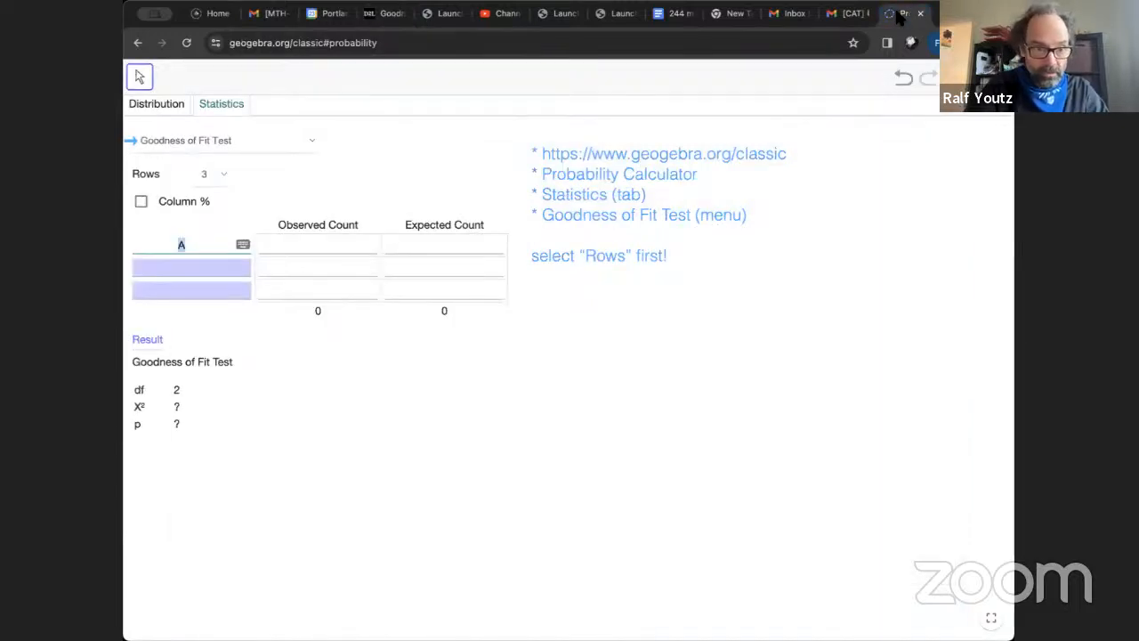
{"action": "type", "text": "Ahm"}
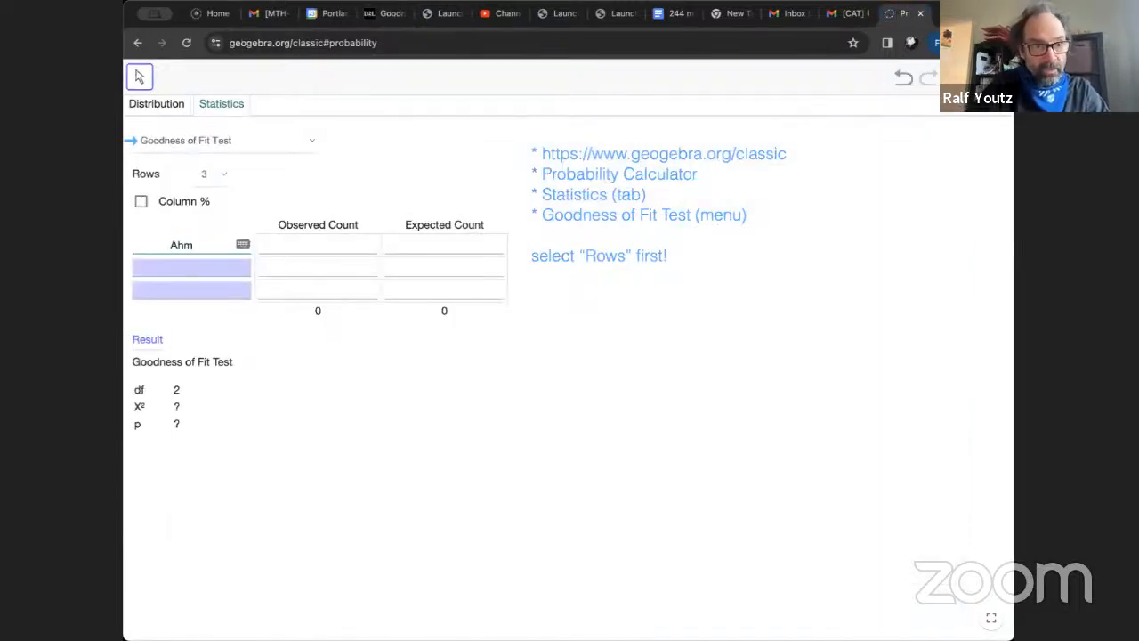
{"action": "left_click", "coordinate": [193, 271]}
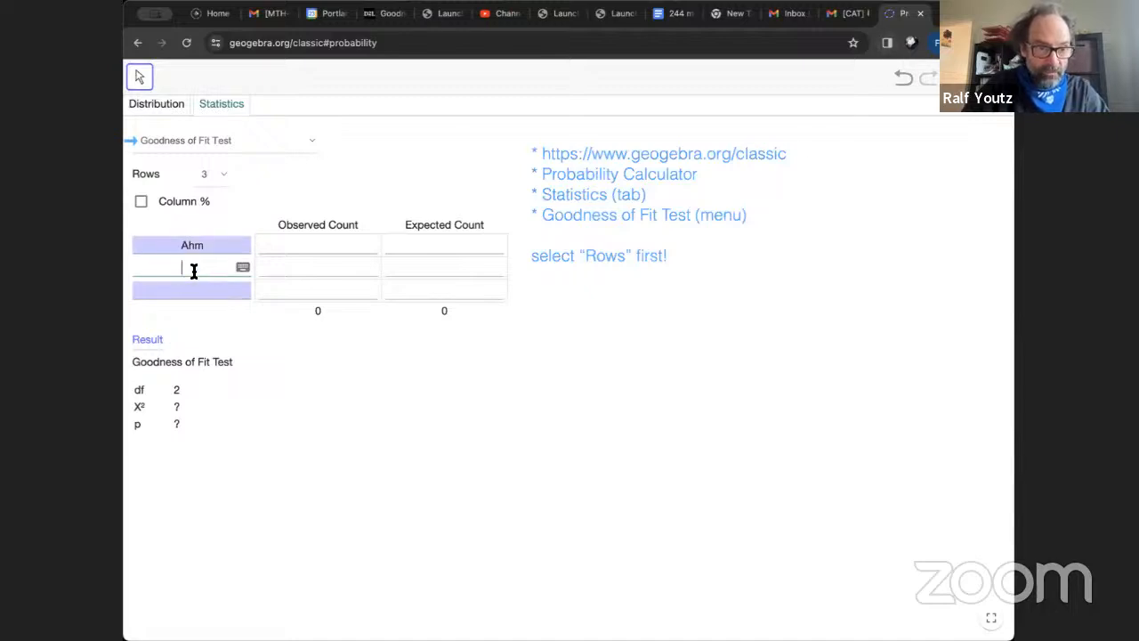
{"action": "type", "text": "Mou"}
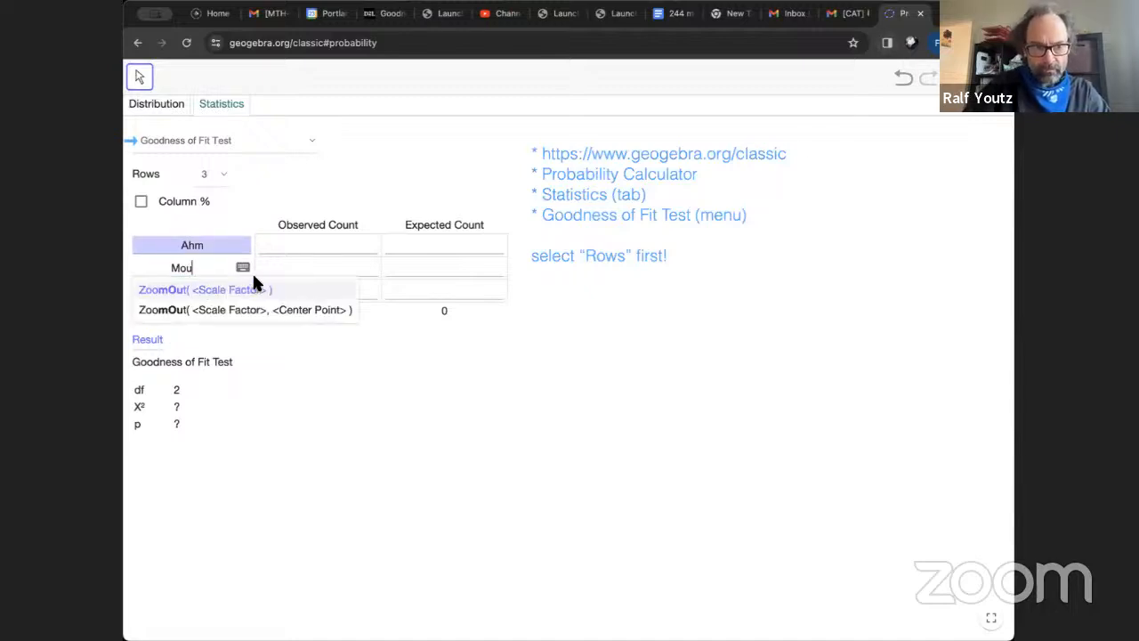
{"action": "key", "text": "Escape"}
{"action": "left_click", "coordinate": [214, 295]}
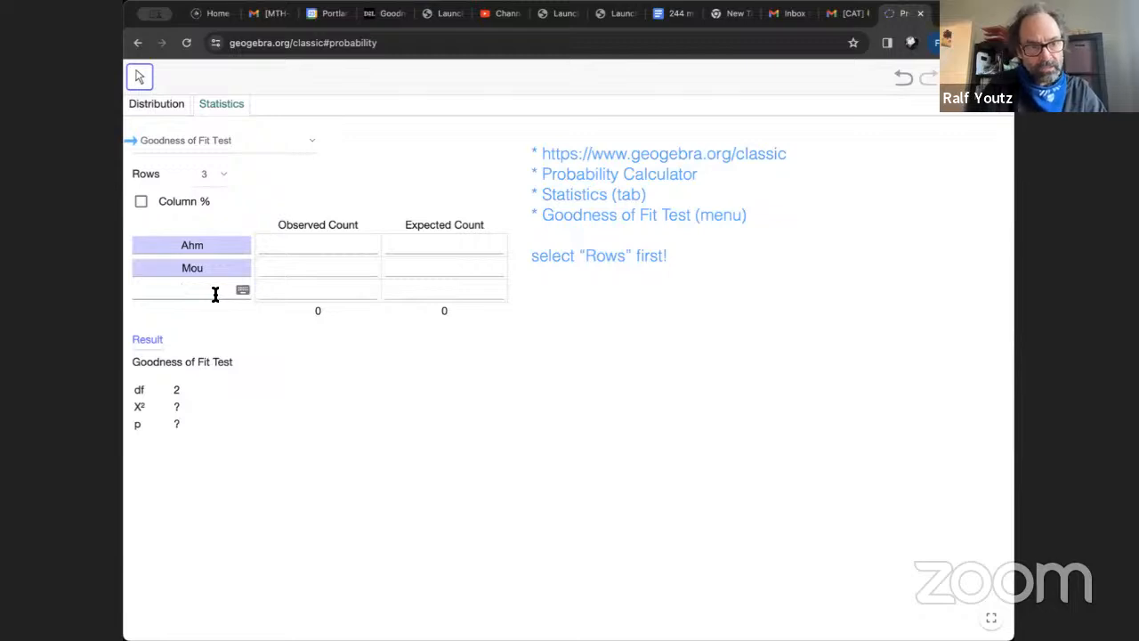
{"action": "type", "text": "O"}
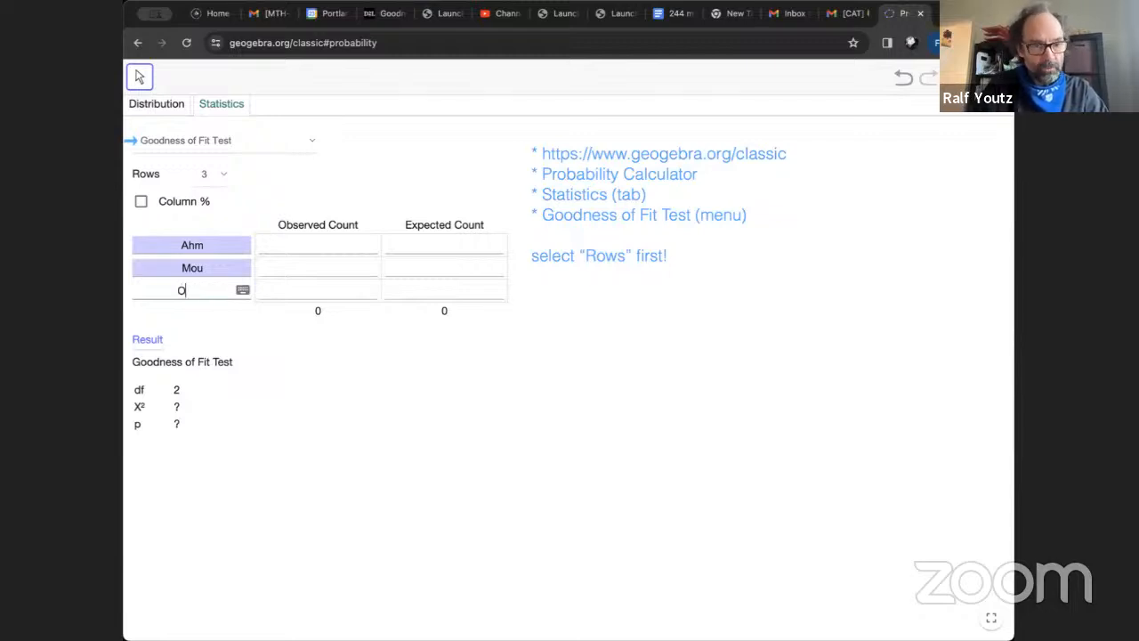
{"action": "type", "text": "th"}
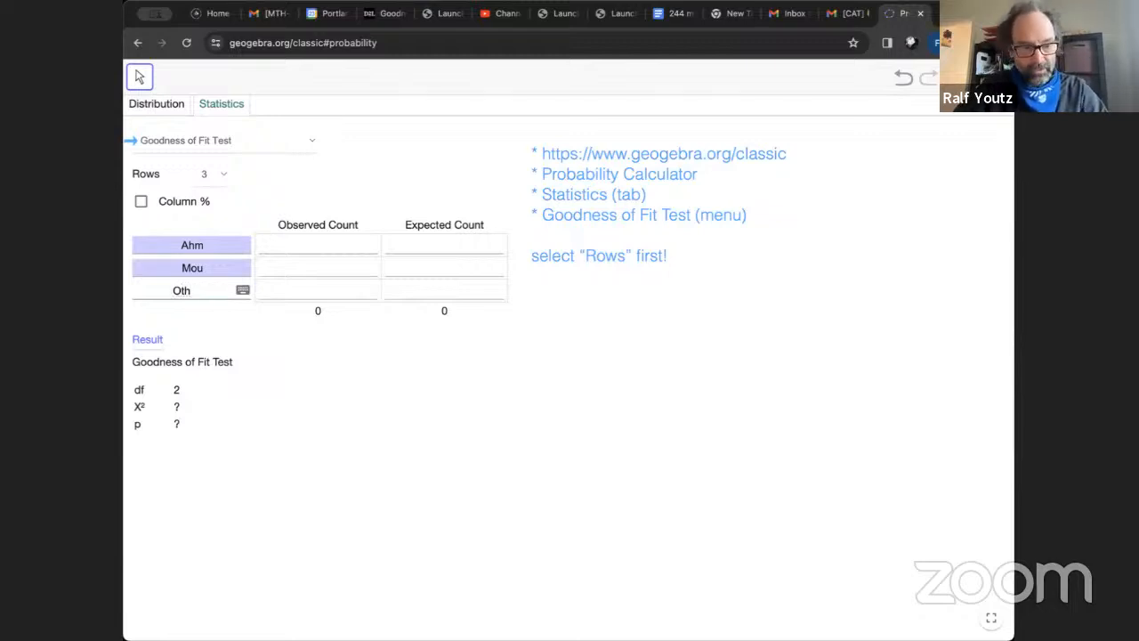
{"action": "left_click", "coordinate": [248, 305]}
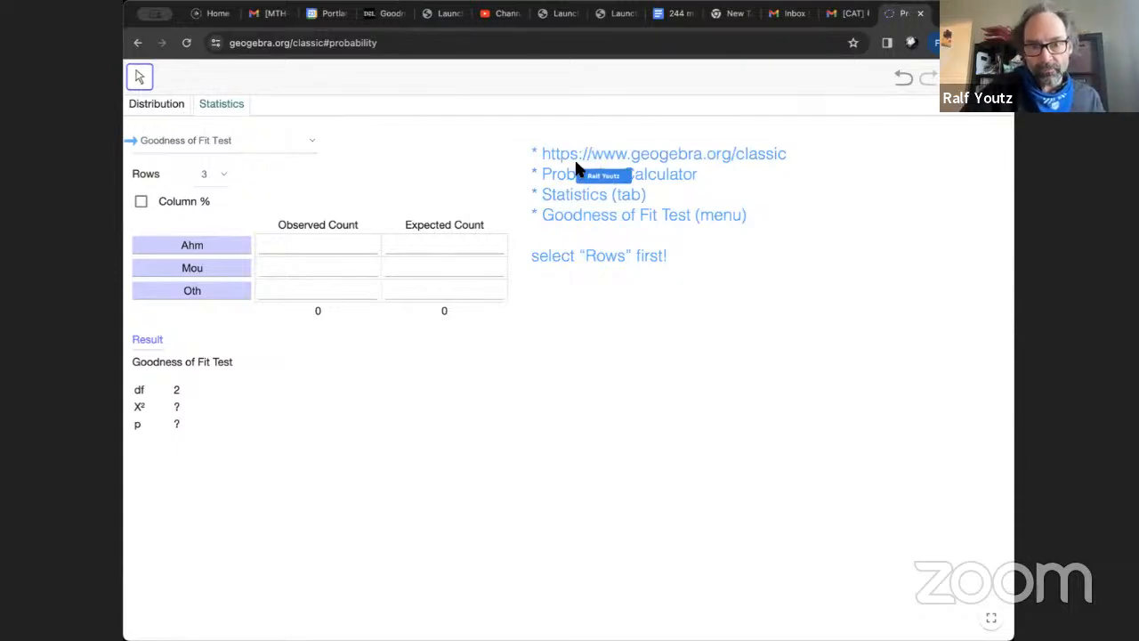
Move the note down below the level of the count table and add the line "enter counts!!" at its end.
{"action": "left_click_drag", "start_coordinate": [574, 160], "coordinate": [602, 383]}
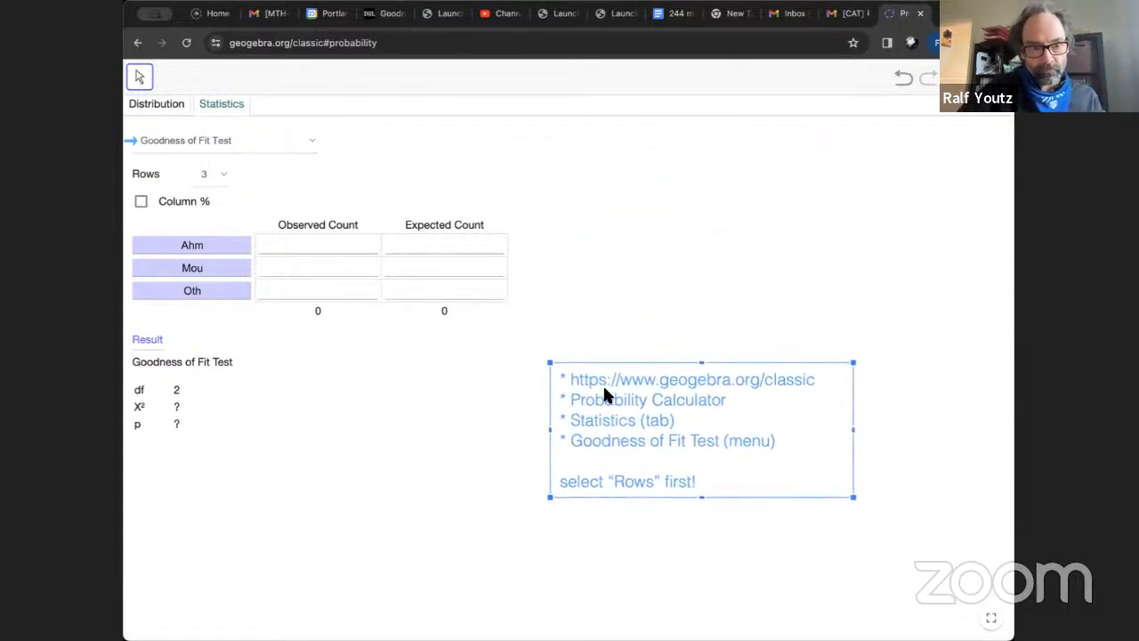
{"action": "left_click", "coordinate": [725, 483]}
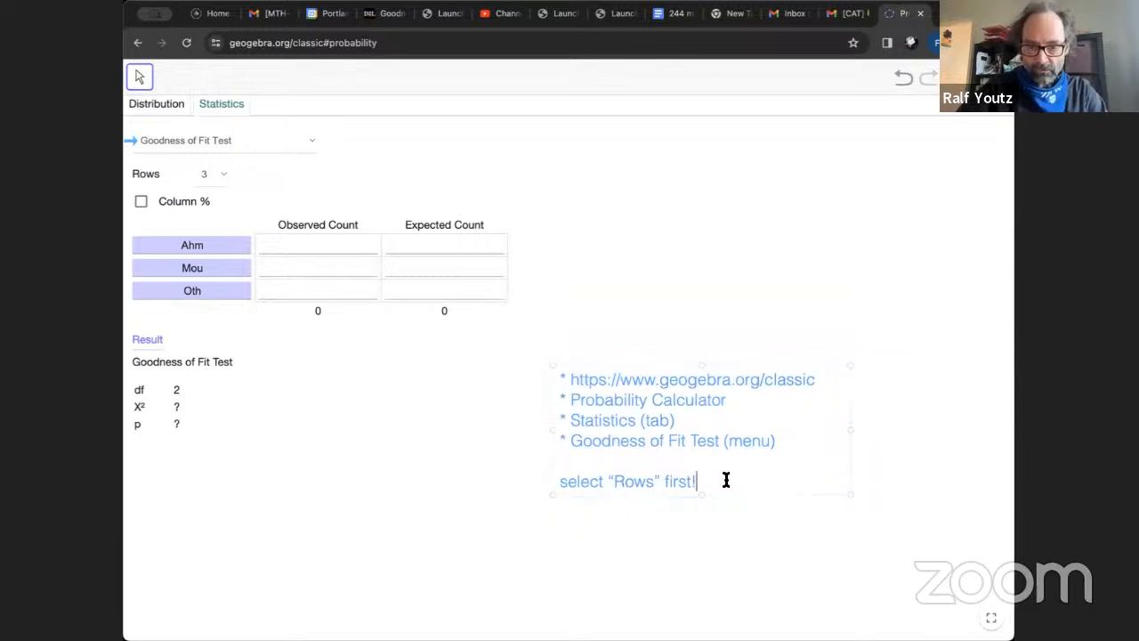
{"action": "key", "text": "Return"}
{"action": "type", "text": "ene"}
{"action": "key", "text": "BackSpace"}
{"action": "type", "text": "ter"}
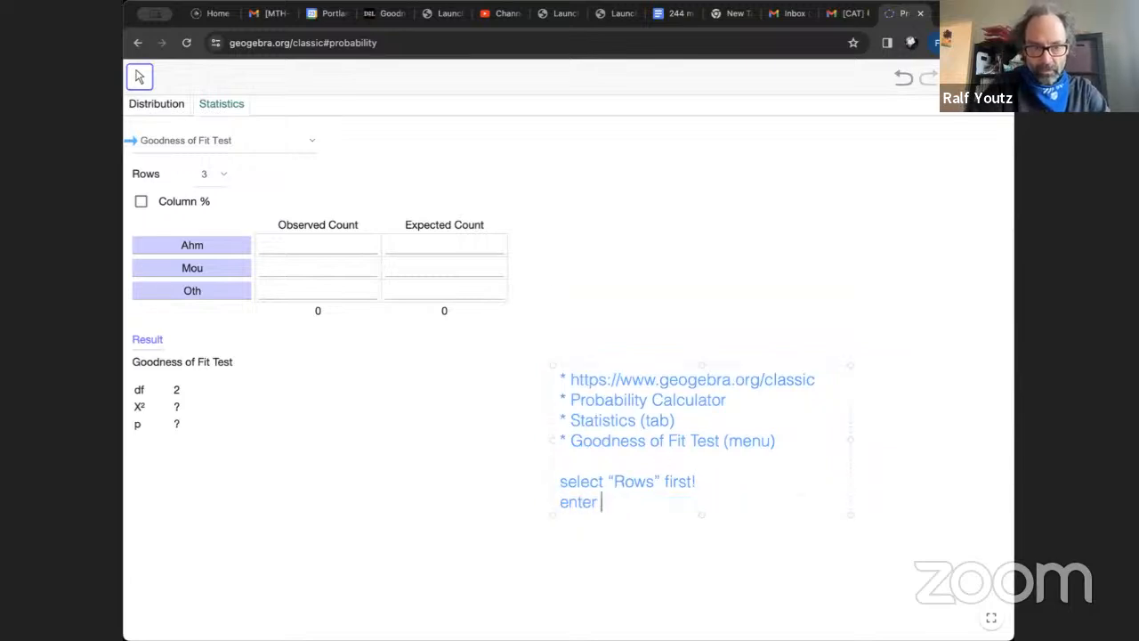
{"action": "type", "text": " coun"}
{"action": "key", "text": "BackSpace"}
{"action": "type", "text": "nt"}
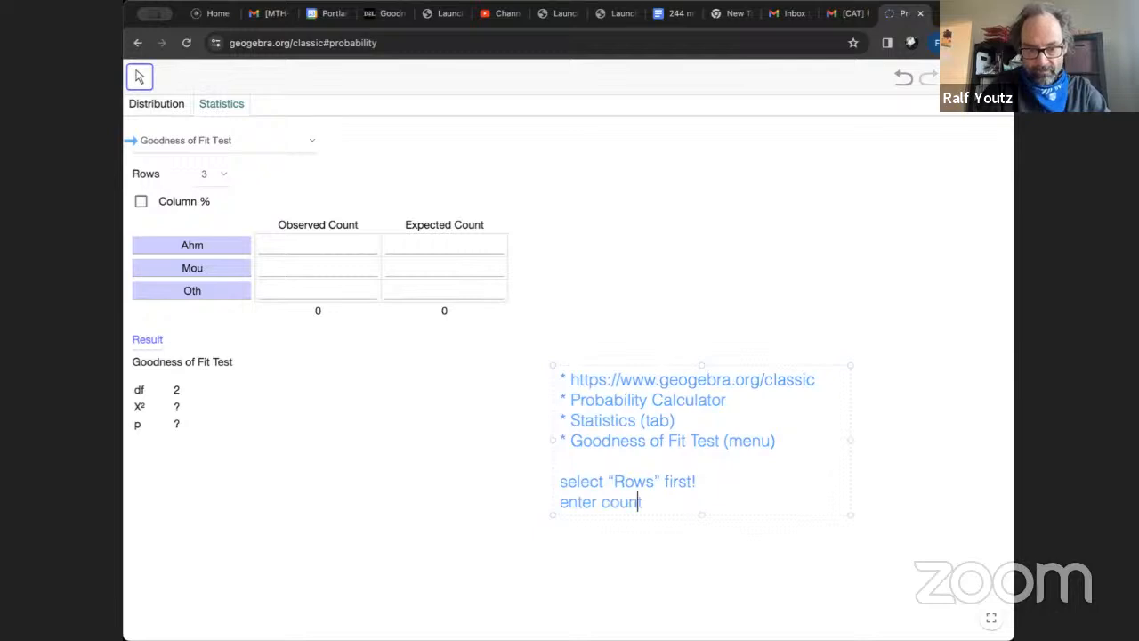
{"action": "type", "text": "s!!"}
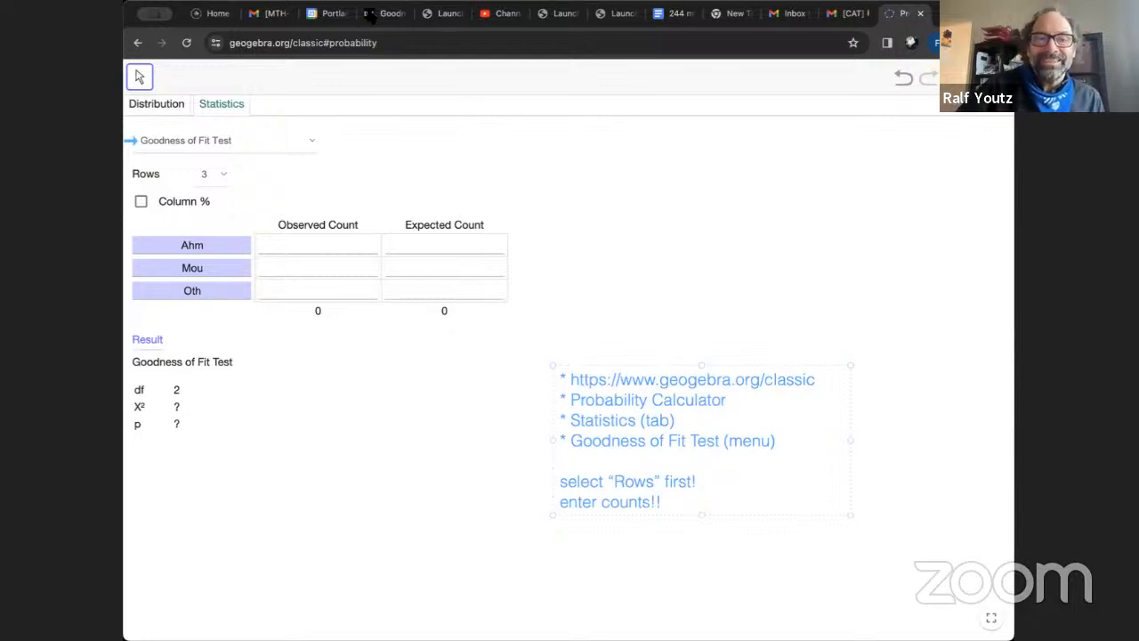
{"action": "left_click", "coordinate": [373, 20]}
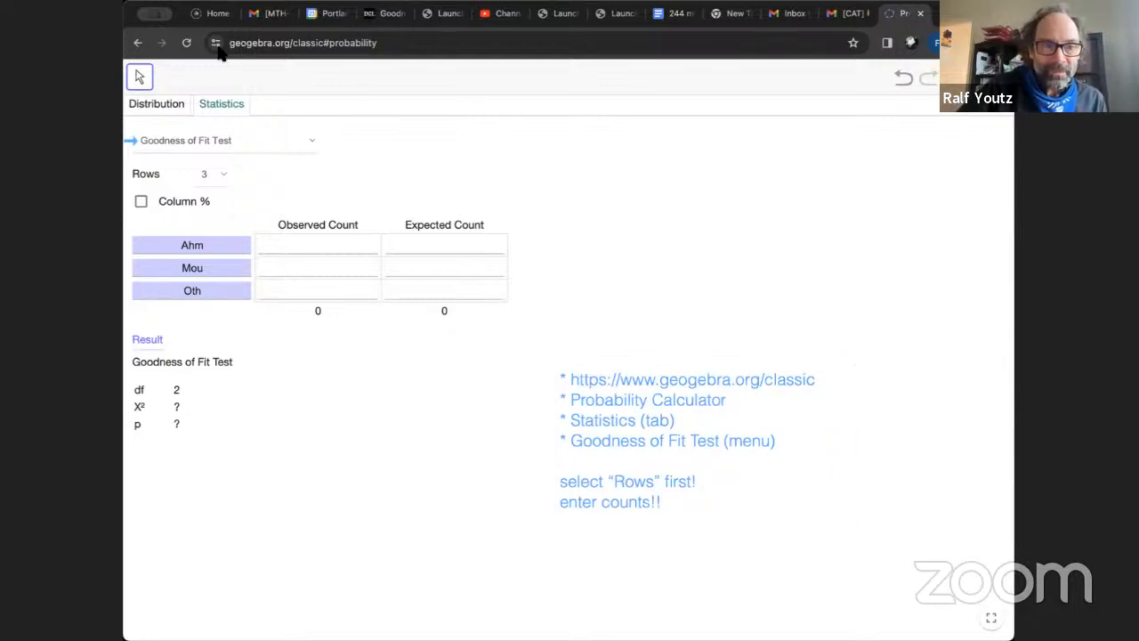
Enter the slide's observed counts in the table: 338 for Ahm, 136 for Mou and 30 for Oth.
{"action": "left_click", "coordinate": [378, 14]}
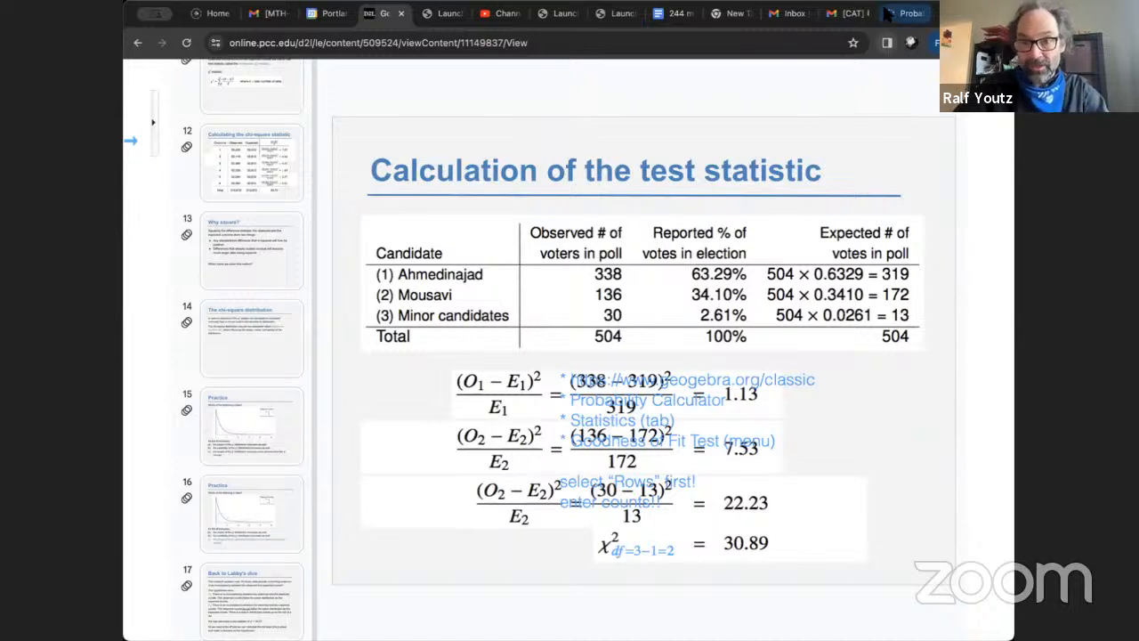
{"action": "left_click", "coordinate": [898, 14]}
{"action": "left_click", "coordinate": [351, 244]}
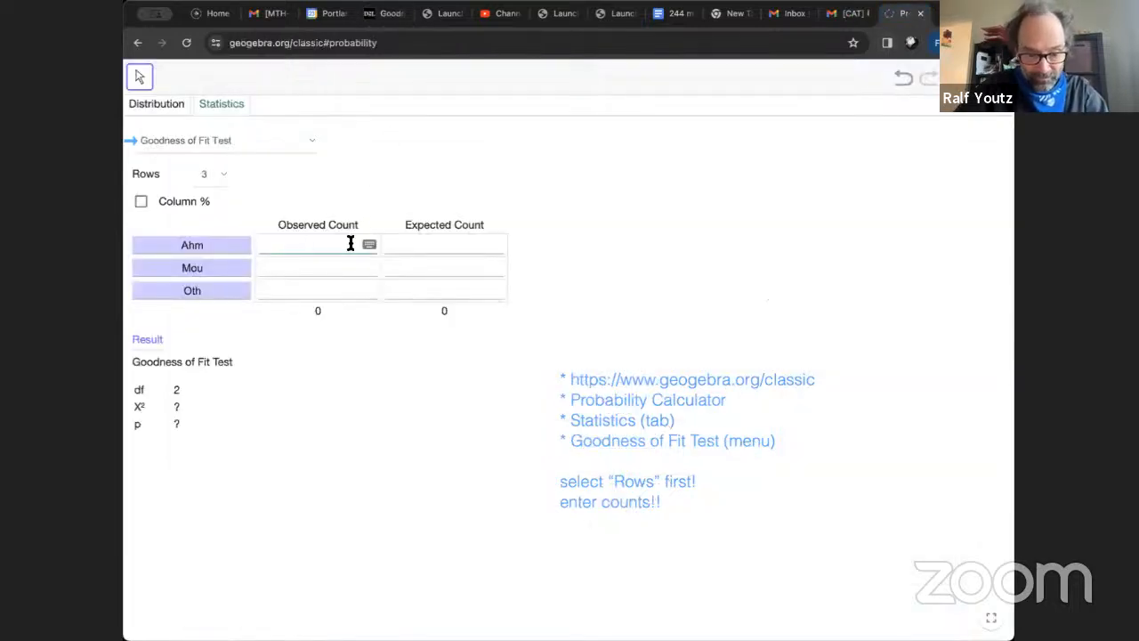
{"action": "type", "text": "338"}
{"action": "left_click", "coordinate": [344, 272]}
{"action": "type", "text": "136"}
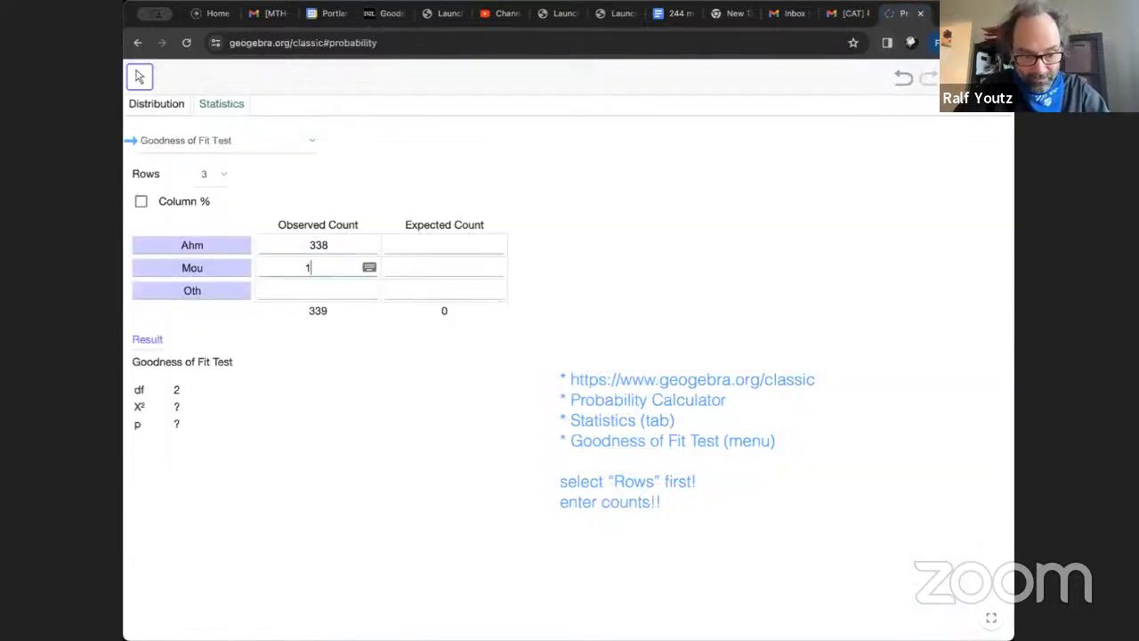
{"action": "left_click", "coordinate": [342, 292]}
{"action": "type", "text": "30"}
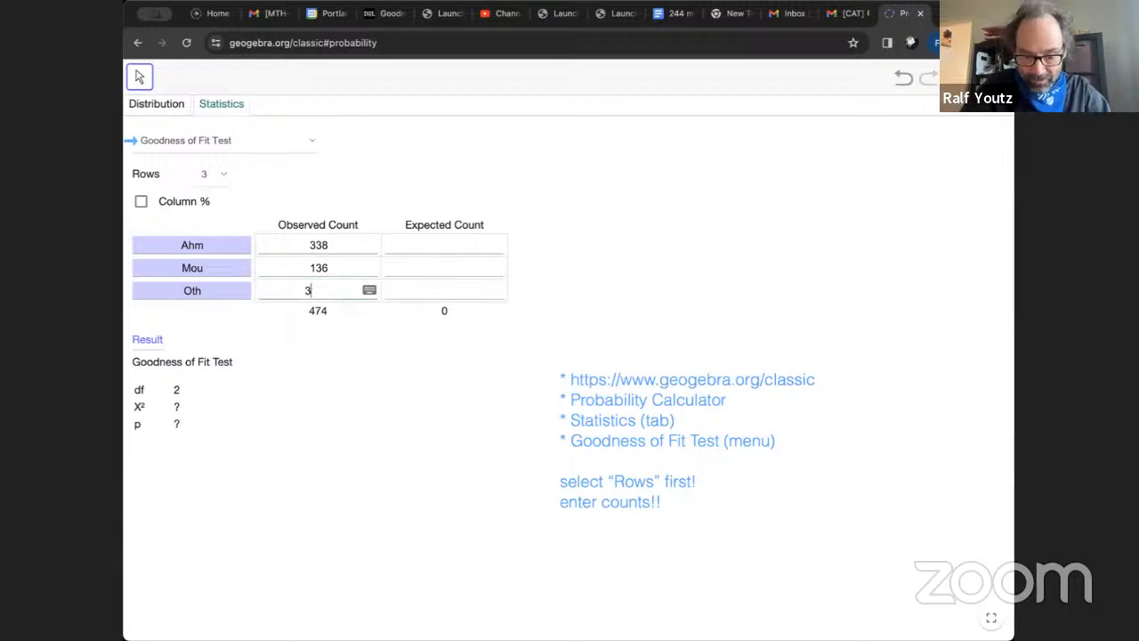
{"action": "left_click", "coordinate": [355, 324]}
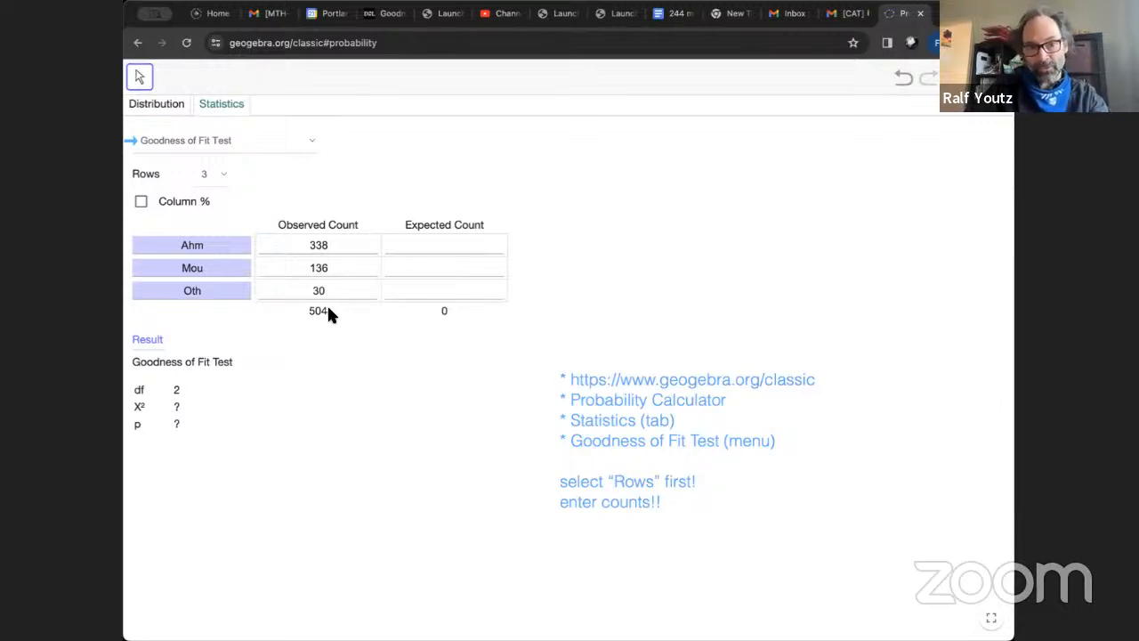
Look up the expected votes on the test statistic slide and enter them as expected counts: 319 for Ahm, 172 for Mou and 13 for Oth.
{"action": "left_click", "coordinate": [385, 13]}
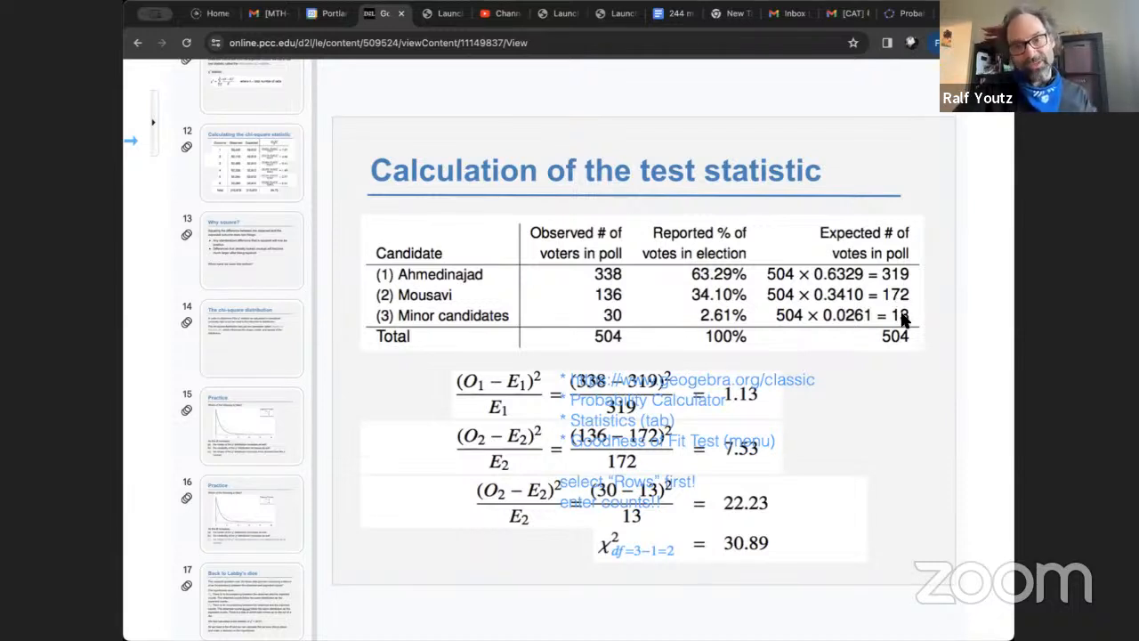
{"action": "left_click", "coordinate": [894, 16]}
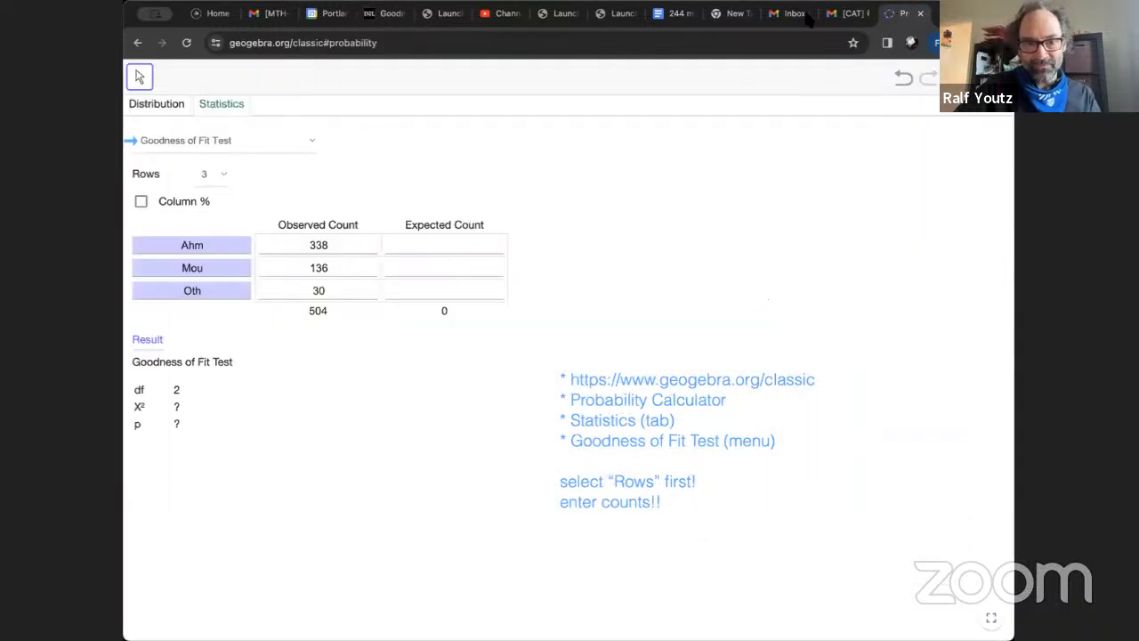
{"action": "left_click", "coordinate": [439, 247]}
{"action": "type", "text": "31"}
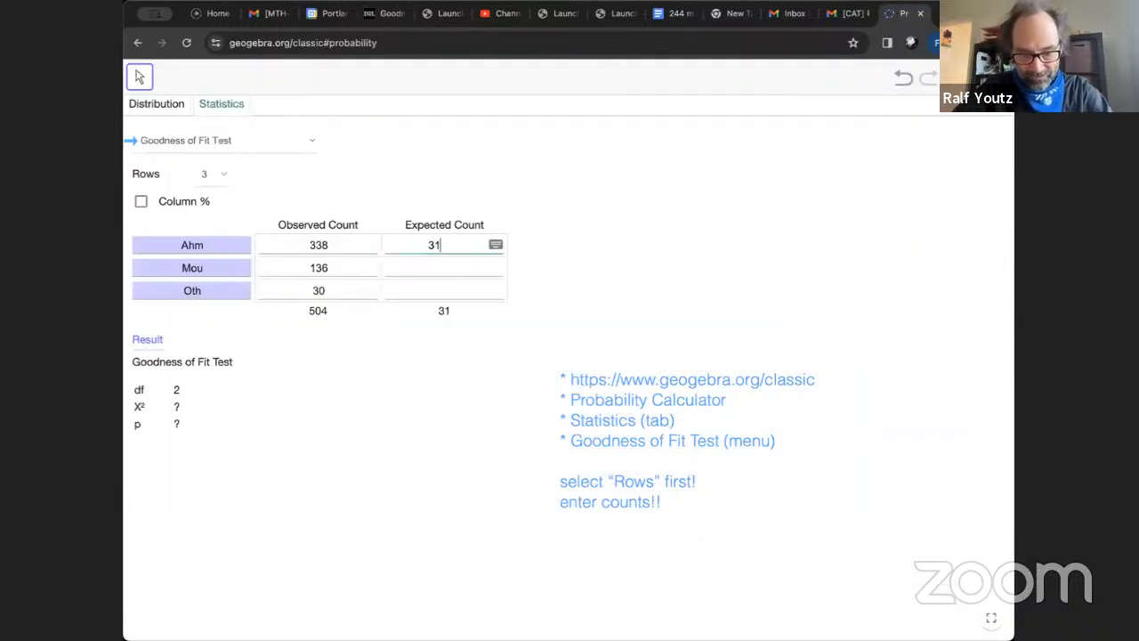
{"action": "type", "text": "9"}
{"action": "left_click", "coordinate": [437, 270]}
{"action": "type", "text": "1"}
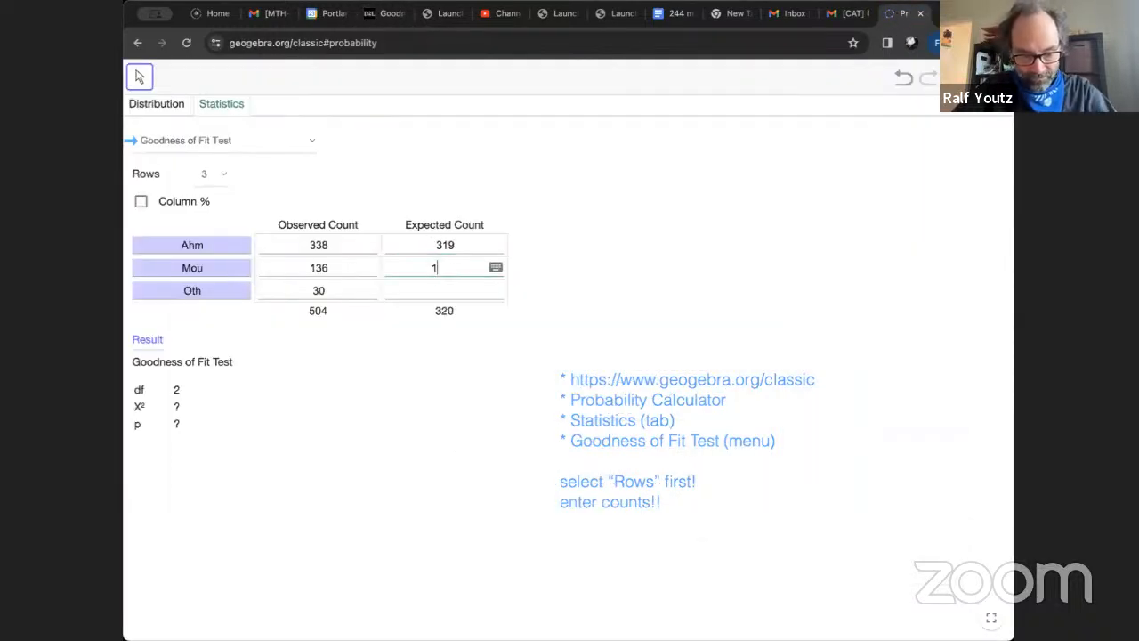
{"action": "type", "text": "72"}
{"action": "left_click", "coordinate": [438, 288]}
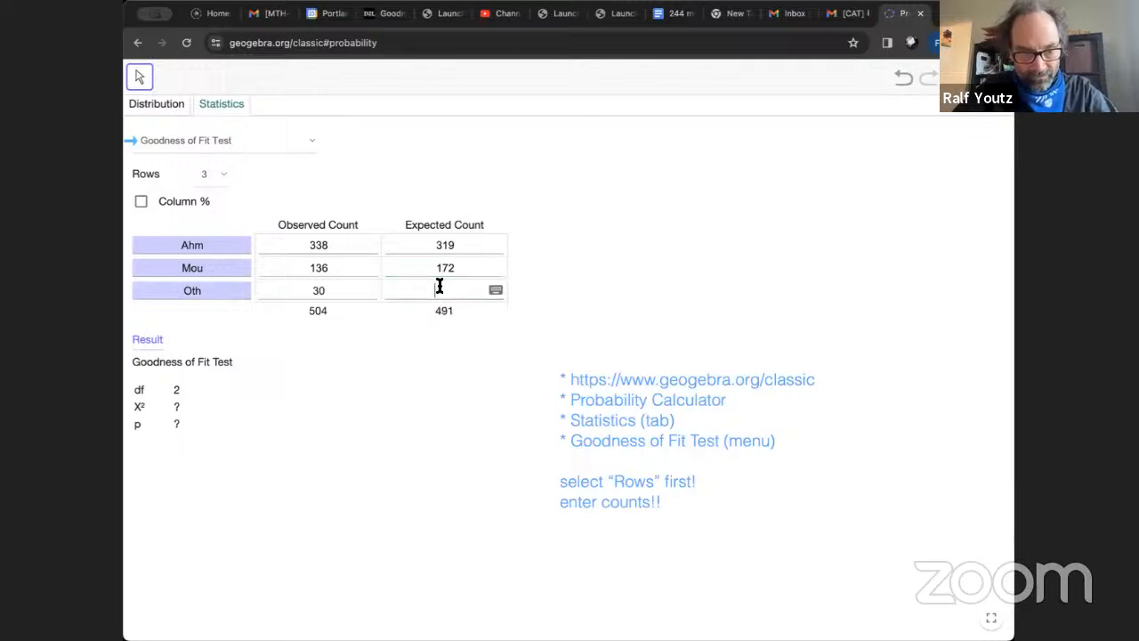
{"action": "type", "text": "13"}
{"action": "left_click", "coordinate": [544, 307]}
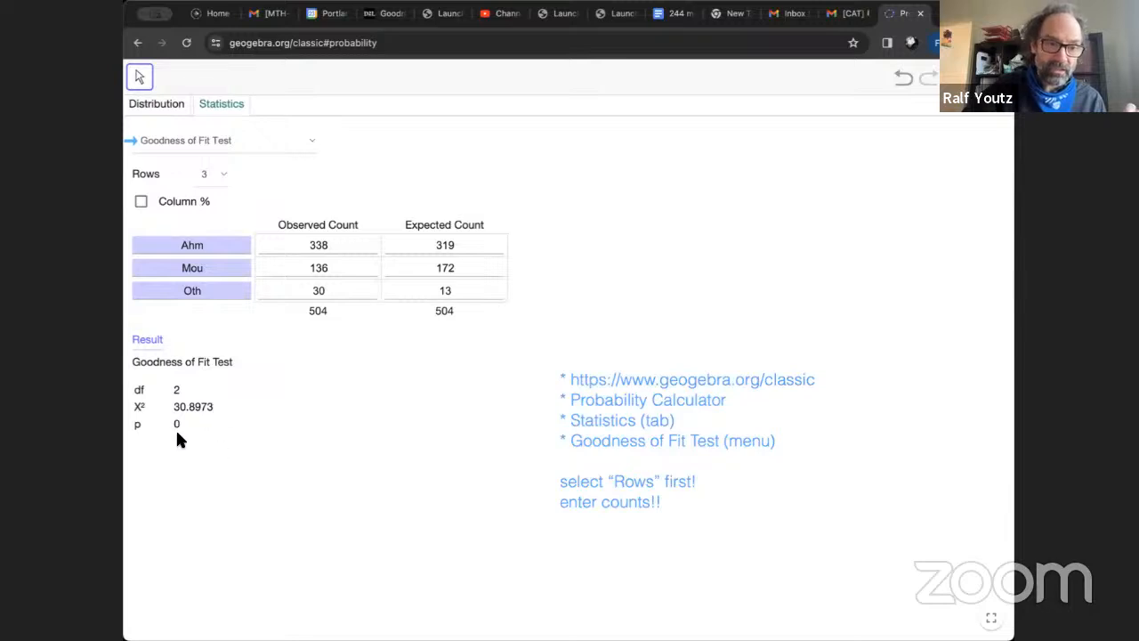
Return to the test statistic slide and move the note clear of the formulas to compare the slide's chi-square calculation with the test result.
{"action": "left_click", "coordinate": [384, 13]}
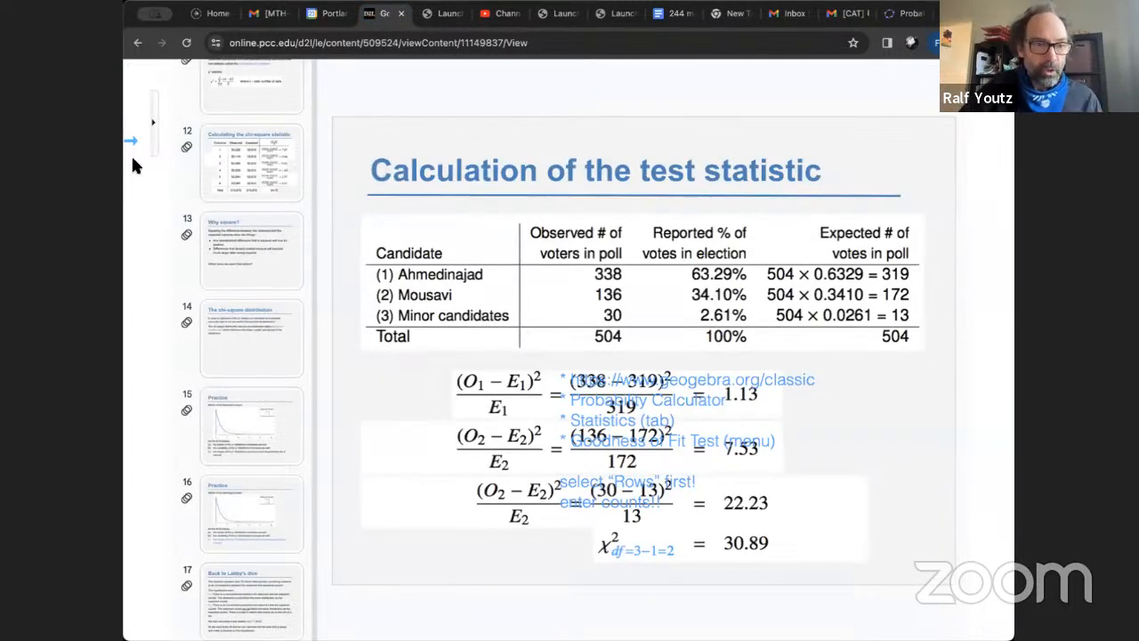
{"action": "mouse_move", "coordinate": [598, 388]}
{"action": "left_mouse_down"}
{"action": "mouse_move", "coordinate": [596, 327]}
{"action": "mouse_move", "coordinate": [552, 283]}
{"action": "mouse_move", "coordinate": [314, 103]}
{"action": "mouse_move", "coordinate": [197, 75]}
{"action": "left_mouse_up"}
{"action": "left_click_drag", "start_coordinate": [223, 69], "coordinate": [153, 60]}
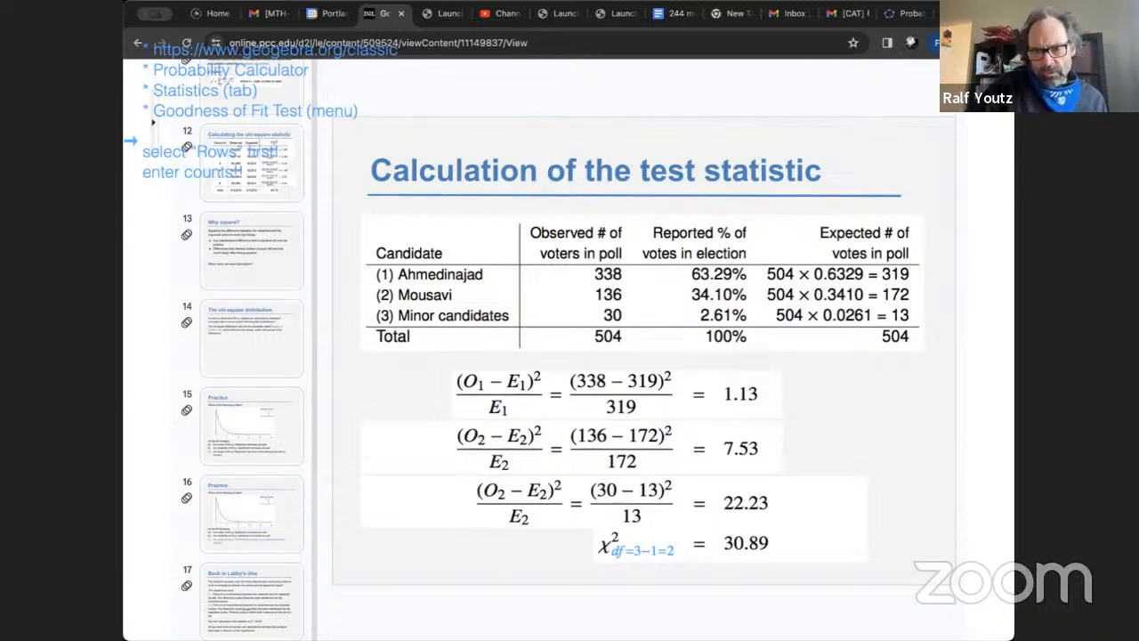
{"action": "key", "text": "Down"}
{"action": "key", "text": "Up"}
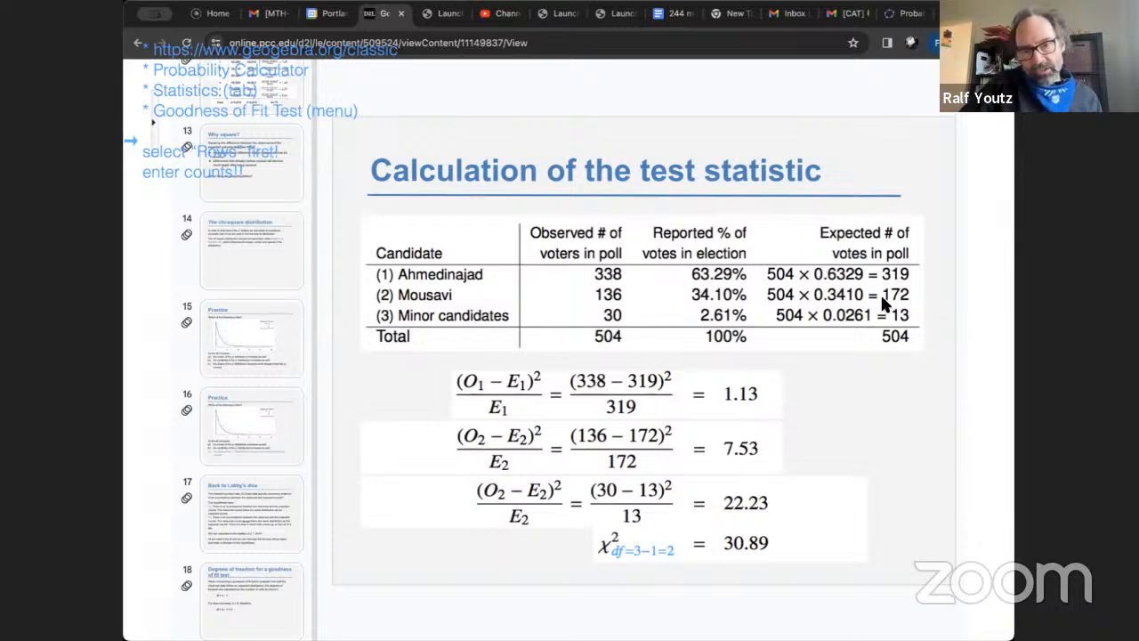
Go back to the GeoGebra Goodness of Fit Test and move the note to the blank area beside the count table.
{"action": "left_click", "coordinate": [900, 13]}
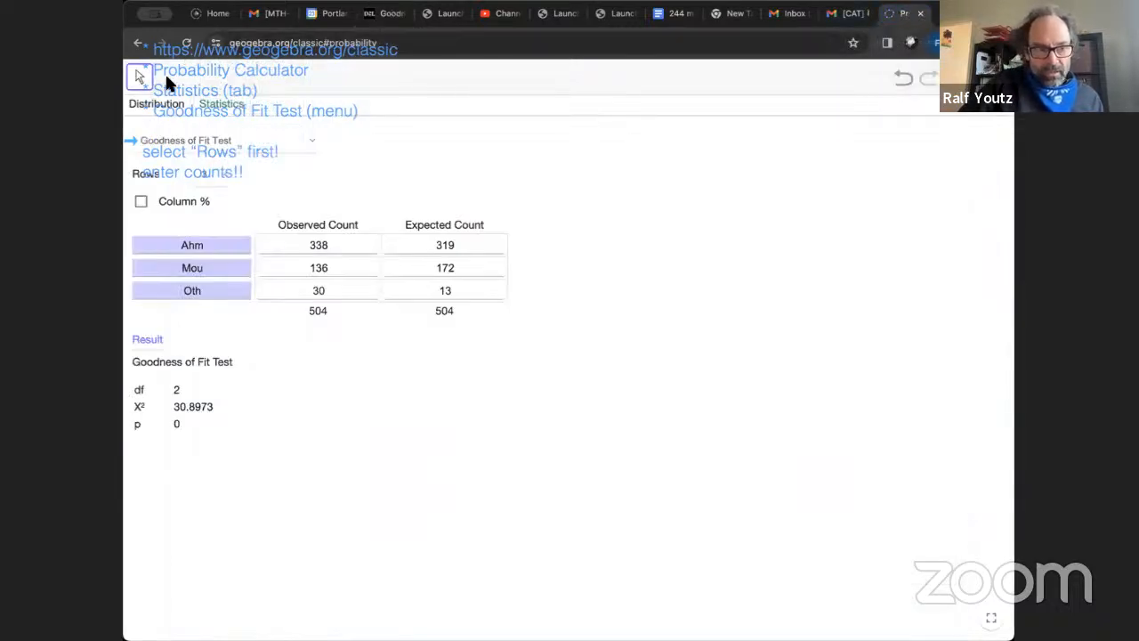
{"action": "left_click_drag", "start_coordinate": [170, 55], "coordinate": [628, 175]}
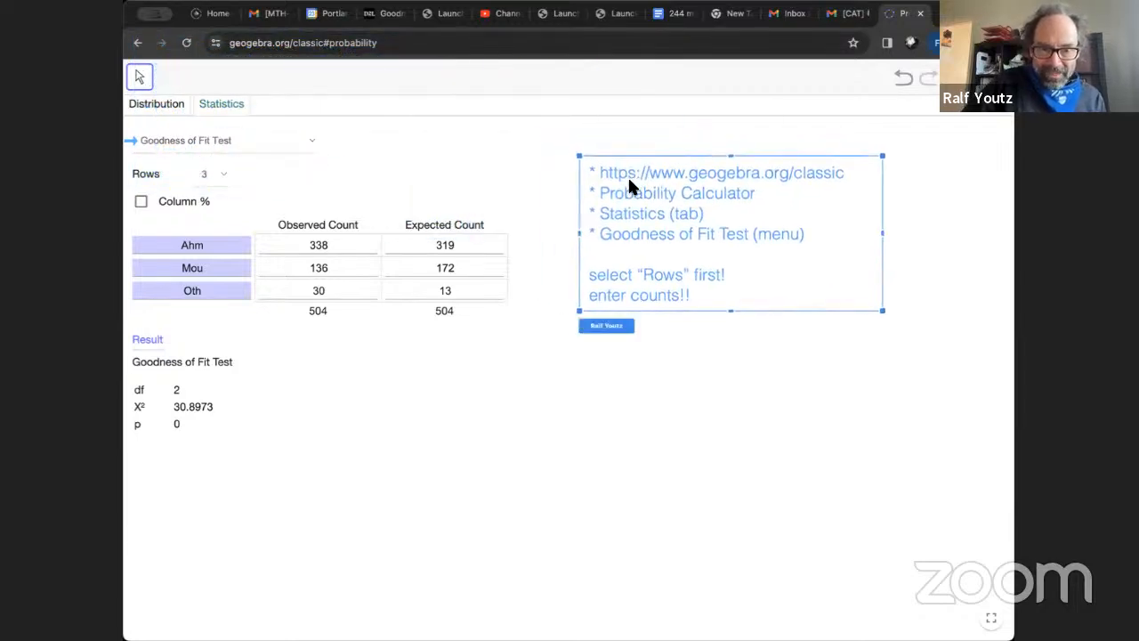
{"action": "left_click", "coordinate": [541, 262]}
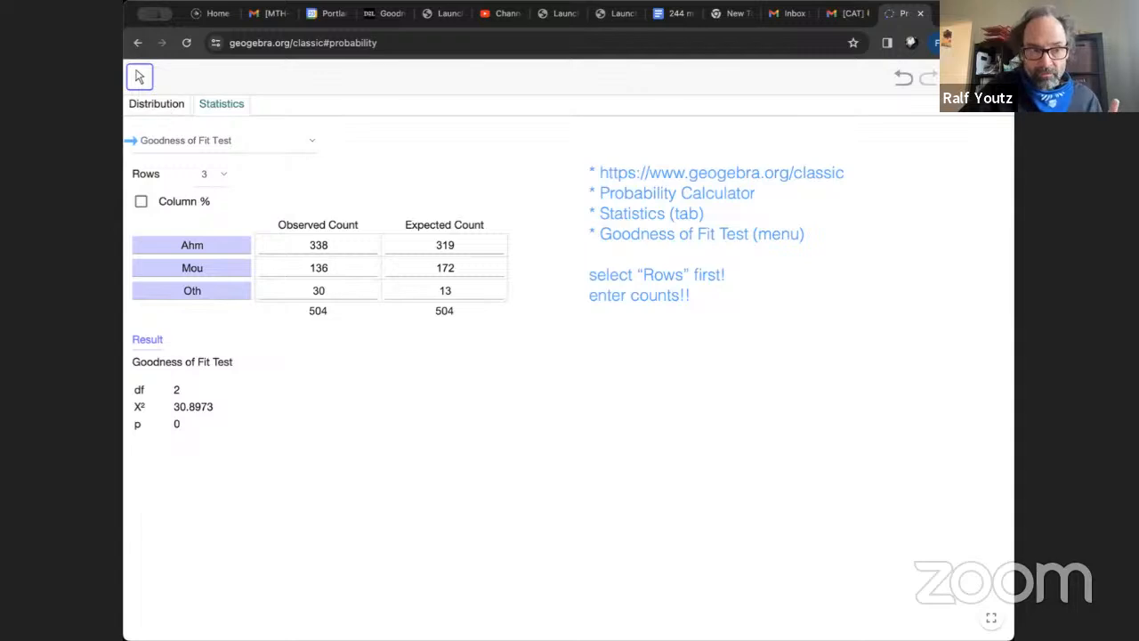
Show the Chi-Squared distribution in the probability calculator and set its degrees of freedom to 2.
{"action": "left_click", "coordinate": [156, 104]}
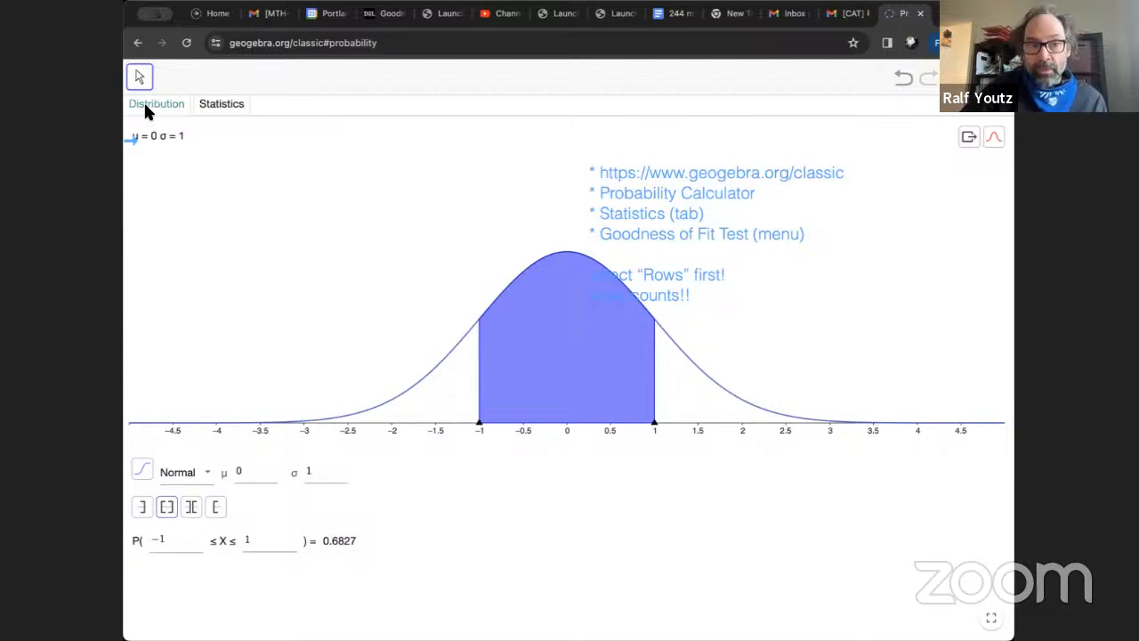
{"action": "left_click", "coordinate": [193, 481]}
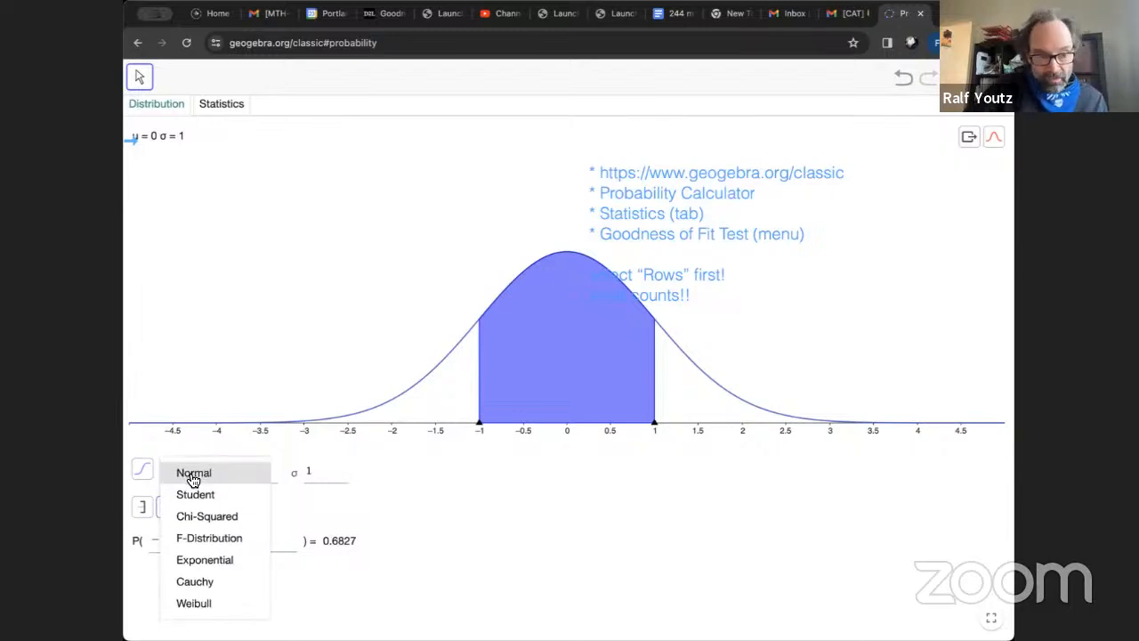
{"action": "left_click", "coordinate": [202, 517]}
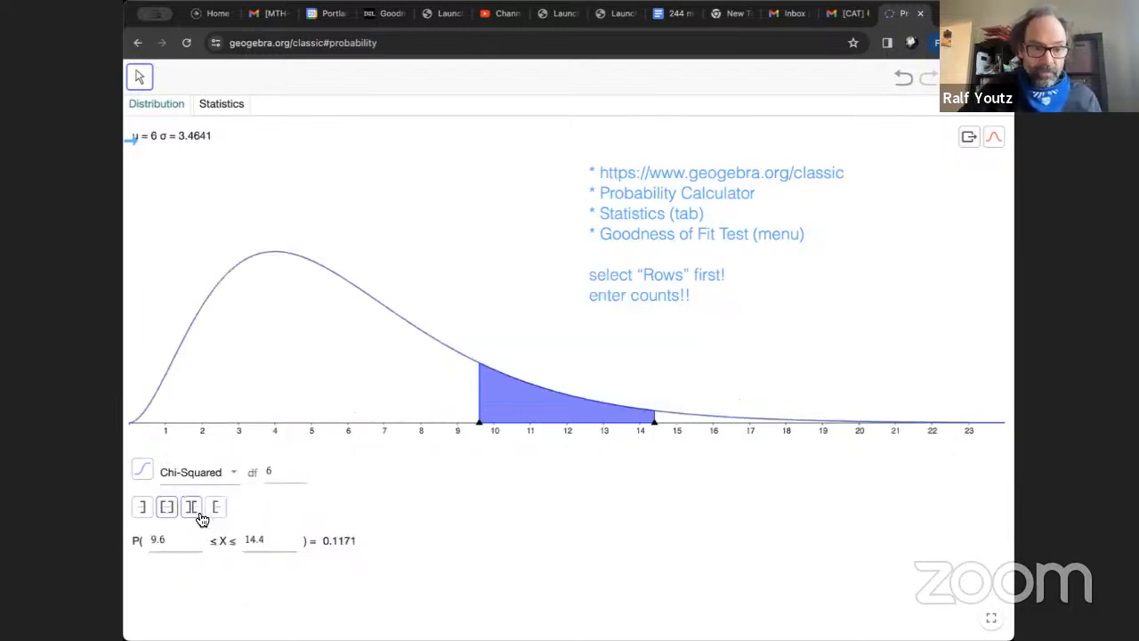
{"action": "left_click", "coordinate": [278, 478]}
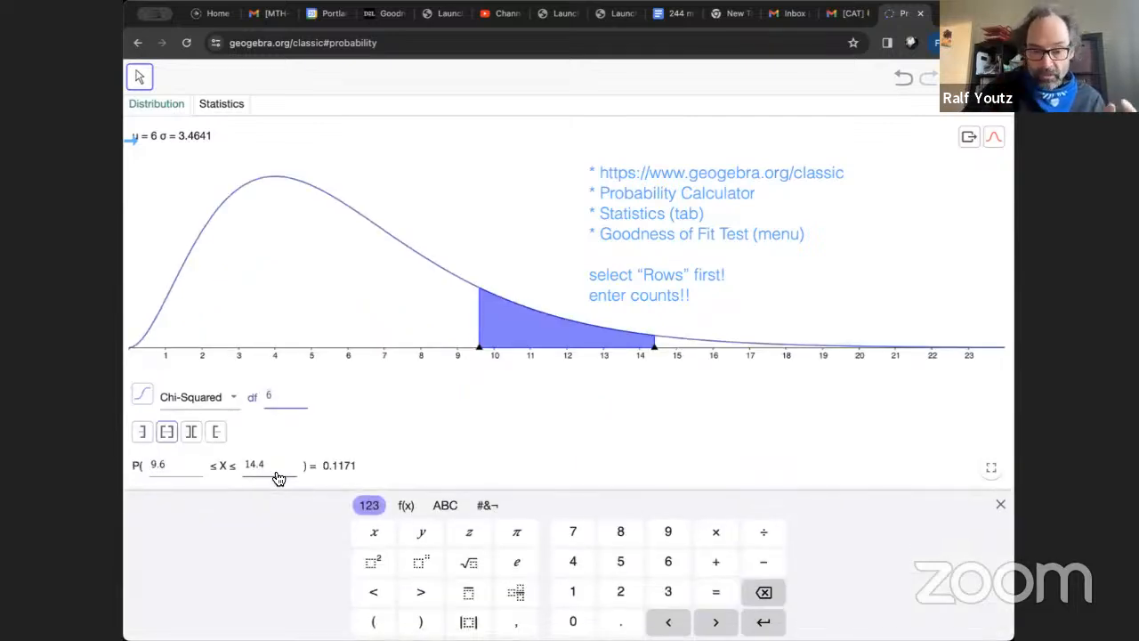
{"action": "key", "text": "BackSpace"}
{"action": "type", "text": "2"}
{"action": "left_click", "coordinate": [377, 417]}
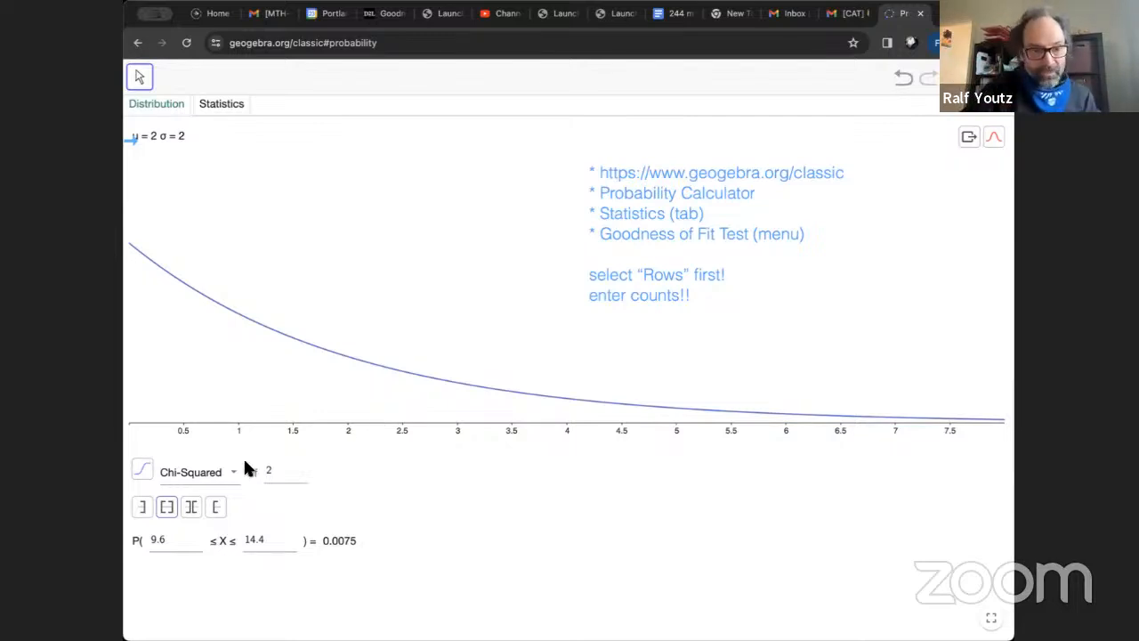
Calculate the right-tail probability with a lower bound of 30.89, and return to the Goodness of Fit Test.
{"action": "left_click", "coordinate": [218, 507]}
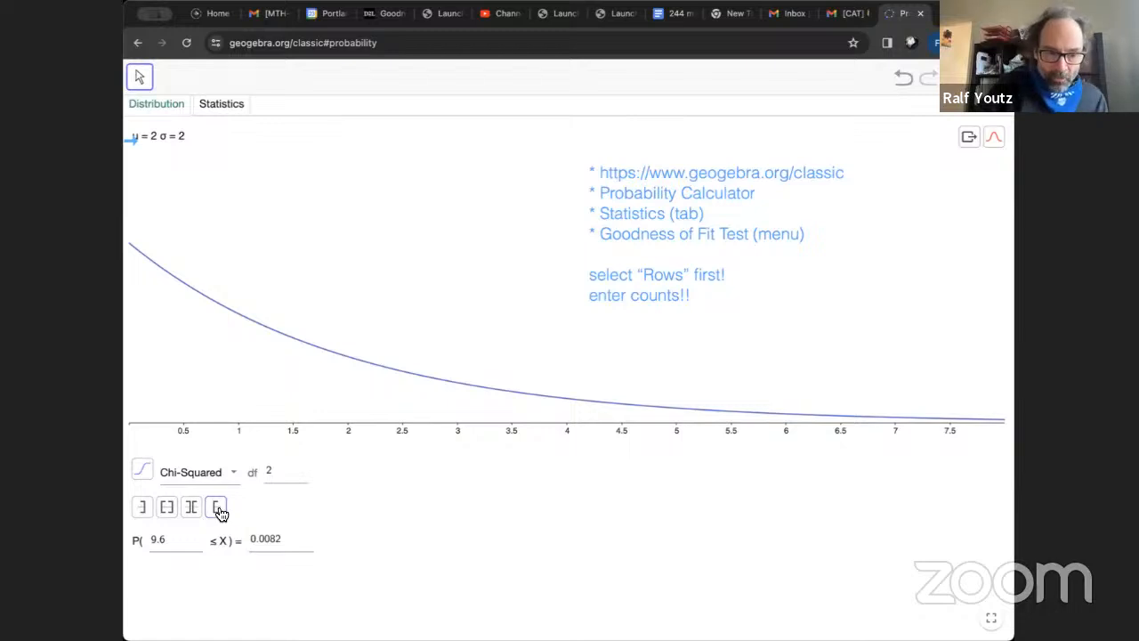
{"action": "left_click", "coordinate": [182, 543]}
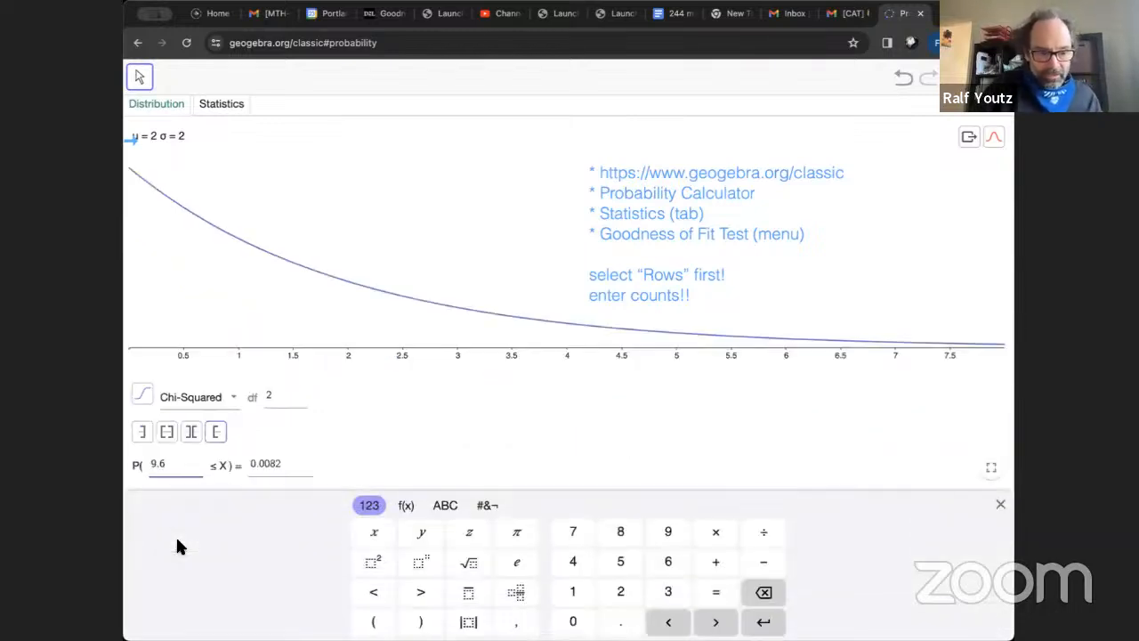
{"action": "key", "text": "BackSpace"}
{"action": "key", "text": "BackSpace"}
{"action": "key", "text": "BackSpace"}
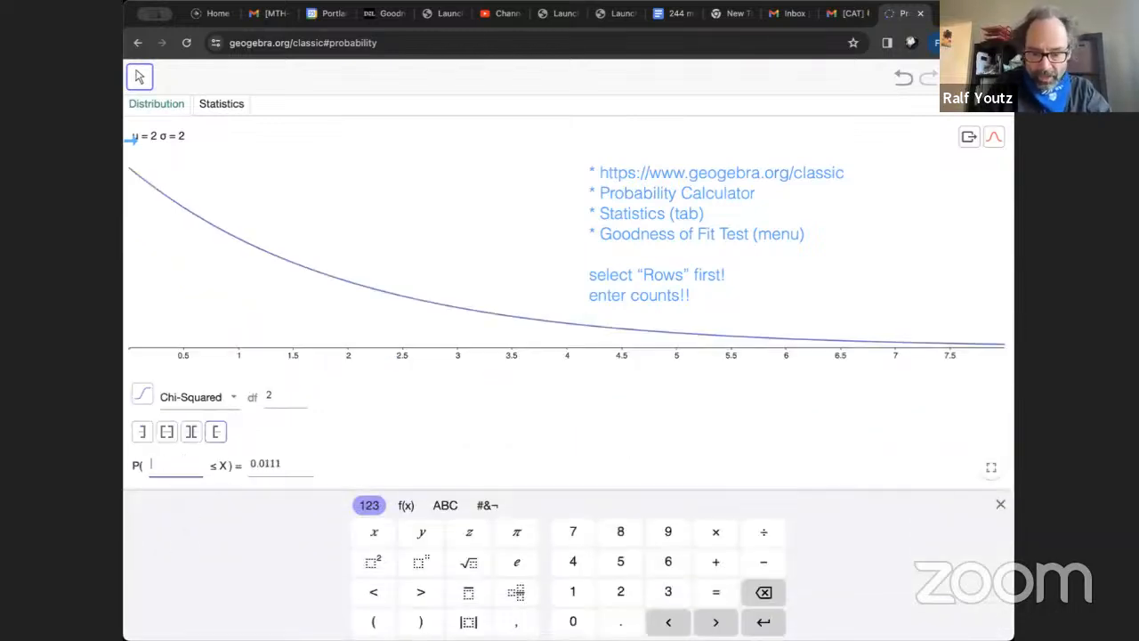
{"action": "type", "text": "30.89"}
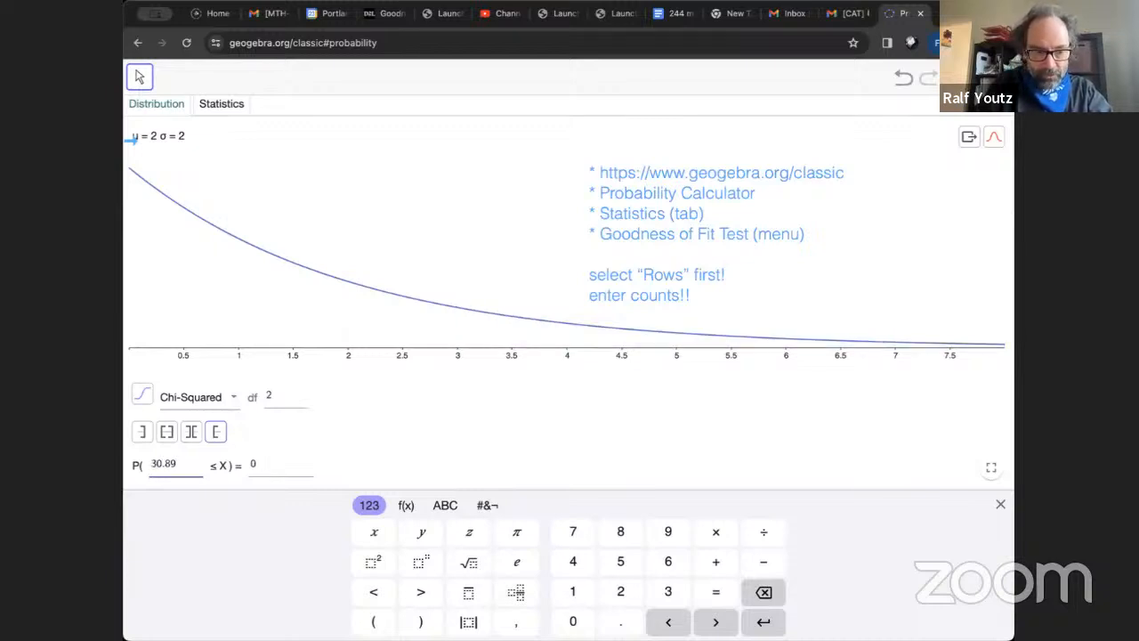
{"action": "left_click", "coordinate": [645, 482]}
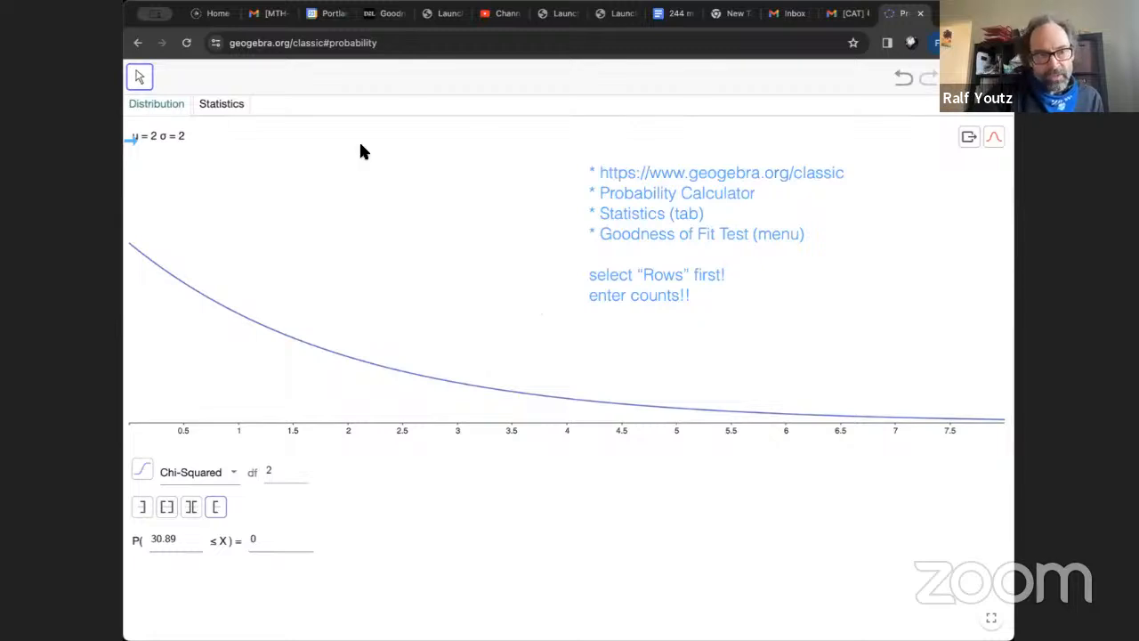
{"action": "left_click", "coordinate": [223, 107]}
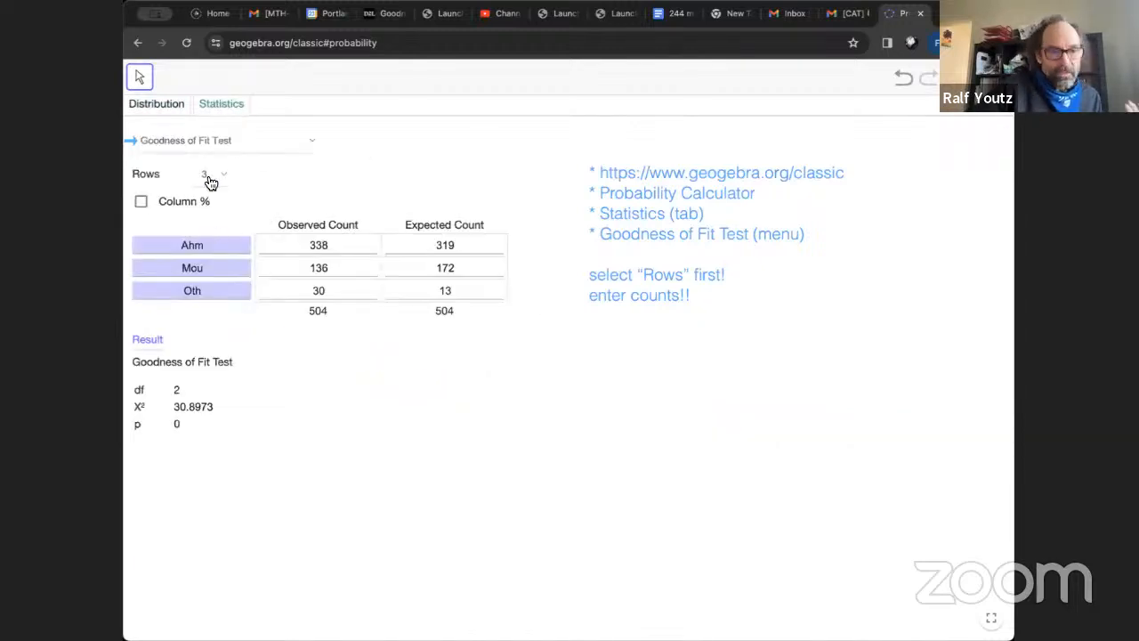